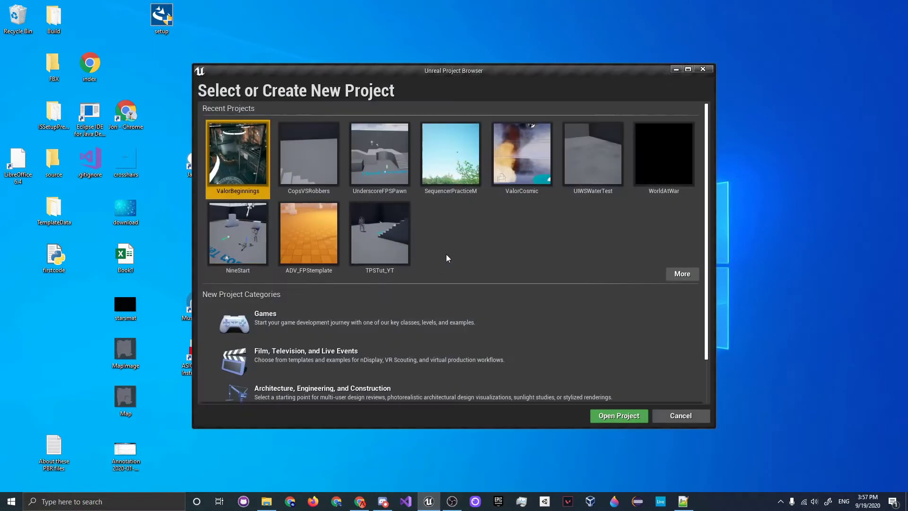
# Step: Choose the Games category and the First Person template for a new project
pyautogui.scroll(-1, 516, 291)
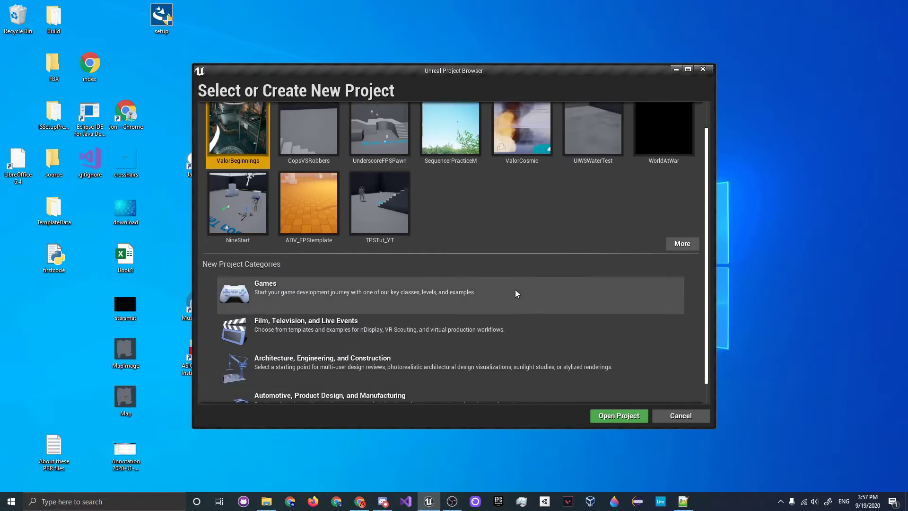
pyautogui.click(390, 270)
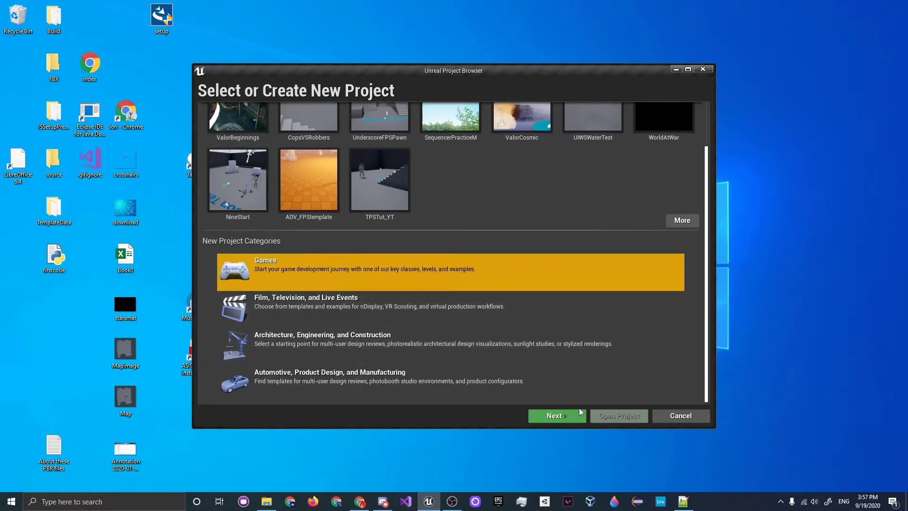
pyautogui.click(557, 415)
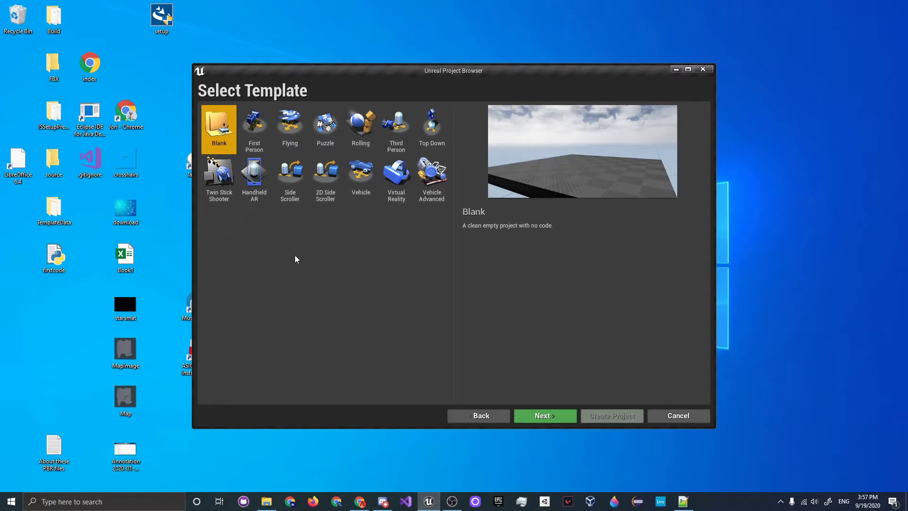
pyautogui.click(261, 141)
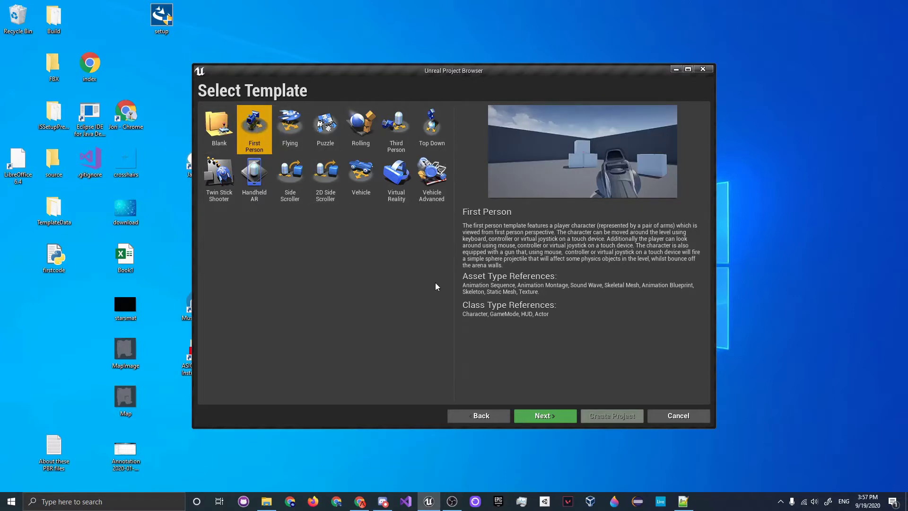
pyautogui.click(544, 411)
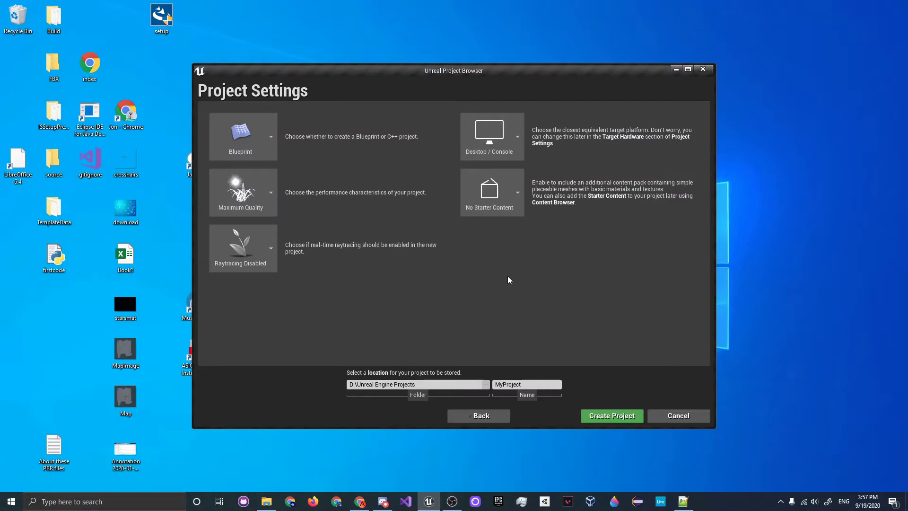
# Step: Name the project YTGunTut and create it with the default settings
pyautogui.click(525, 385)
pyautogui.press('BackSpace')
pyautogui.write('YTGunTut')
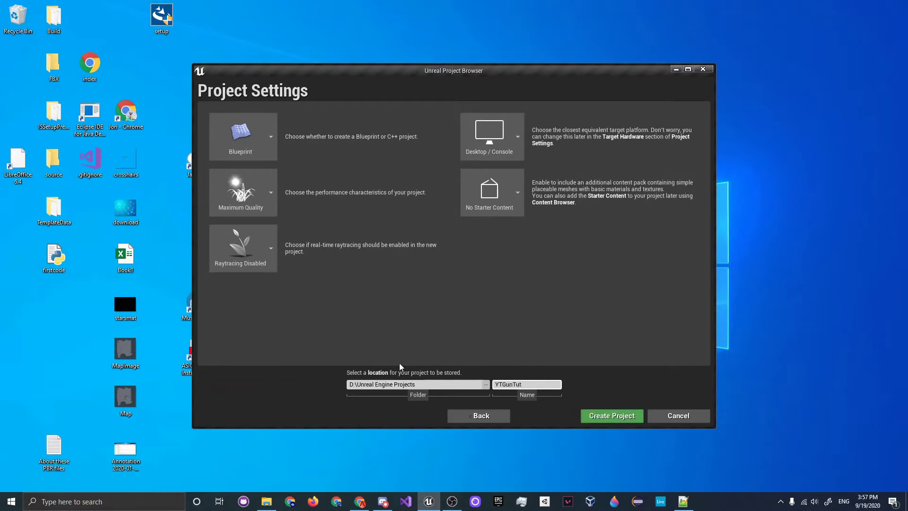
pyautogui.click(587, 416)
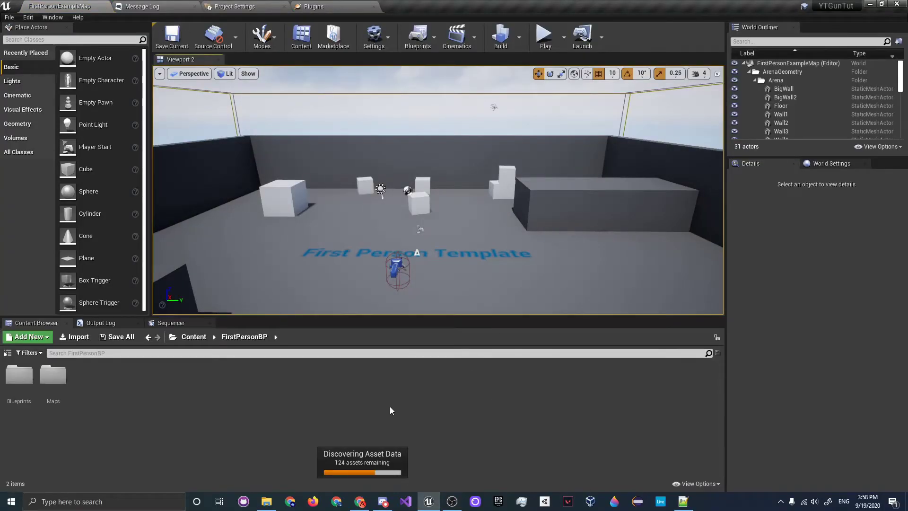
# Step: Show the folder tree beside the project assets and look around the First Person template level
pyautogui.click(7, 353)
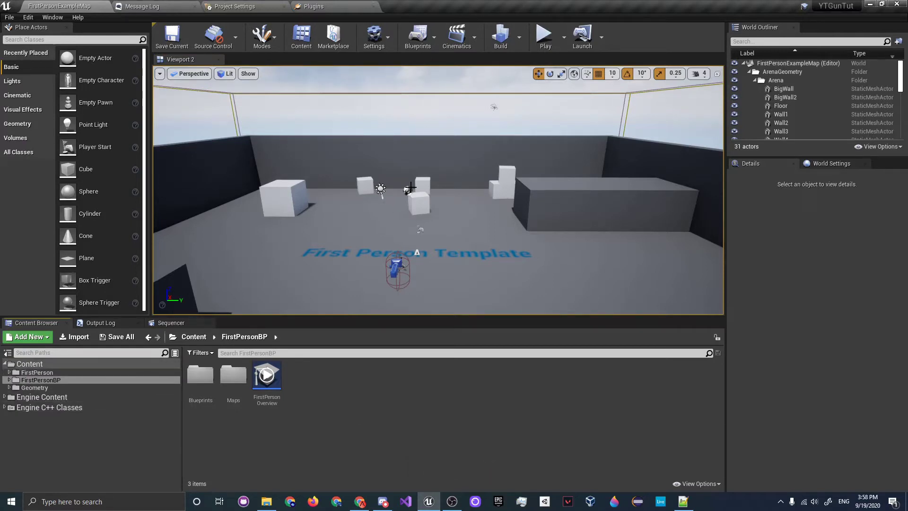
pyautogui.moveTo(447, 215); pyautogui.dragTo(630, 270, button='right')
pyautogui.moveTo(473, 237); pyautogui.dragTo(433, 232, button='right')
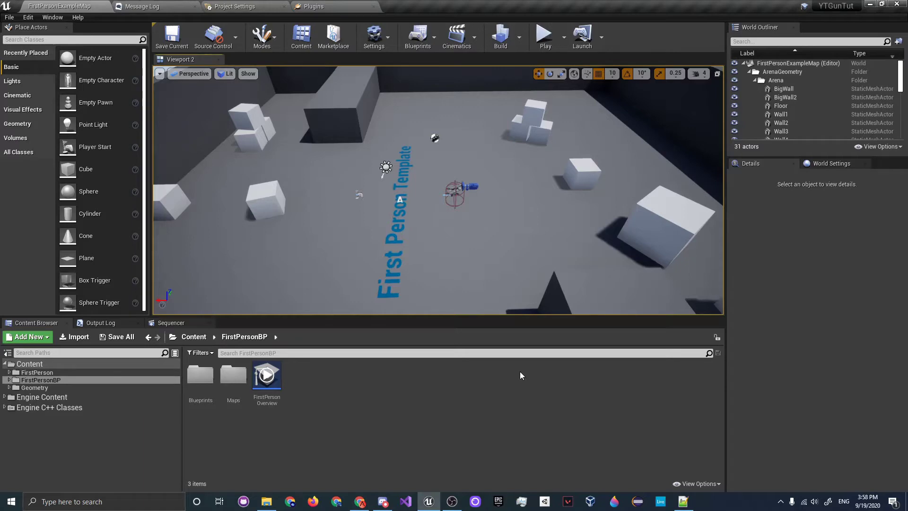
pyautogui.moveTo(510, 223); pyautogui.dragTo(539, 180, button='right')
pyautogui.moveTo(544, 222); pyautogui.dragTo(489, 212, button='right')
pyautogui.moveTo(504, 260); pyautogui.dragTo(338, 190, button='right')
pyautogui.moveTo(543, 228)
pyautogui.mouseDown(button='right')
pyautogui.moveTo(558, 222)
pyautogui.moveTo(543, 228)
pyautogui.mouseUp(button='right')
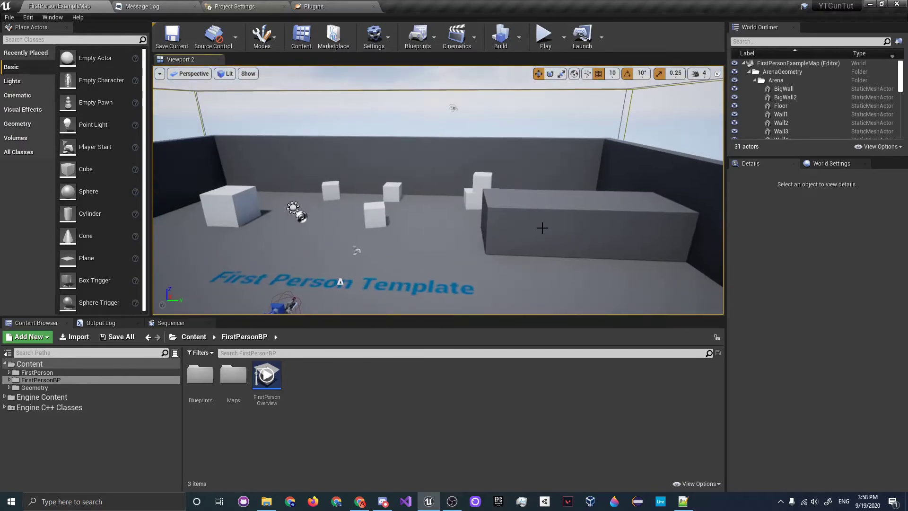
pyautogui.moveTo(498, 210); pyautogui.dragTo(468, 205, button='right')
# Step: Select FirstPersonCharacter in the level, open its blueprint and dock the blueprint editor with the main window's other editors
pyautogui.click(457, 172)
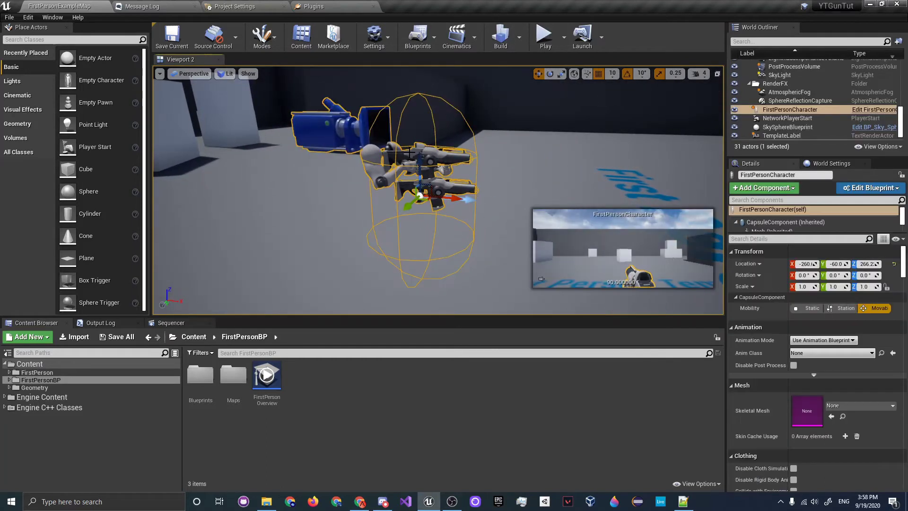
pyautogui.press('e')
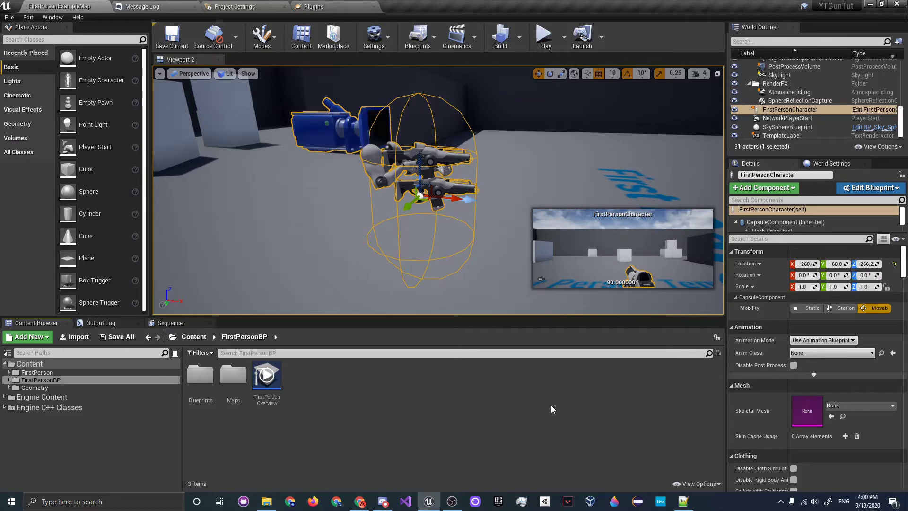
pyautogui.moveTo(487, 215); pyautogui.dragTo(558, 222, button='right')
pyautogui.press('s')
pyautogui.press('a')
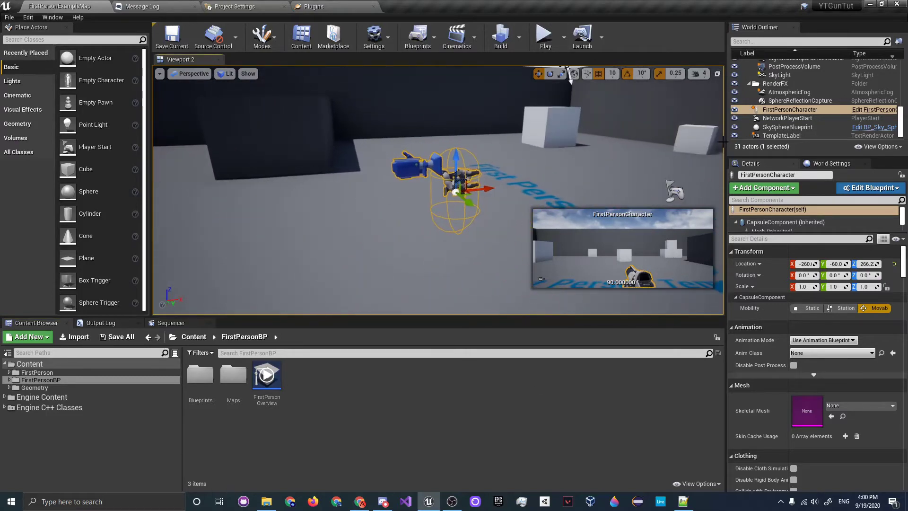
pyautogui.click(875, 110)
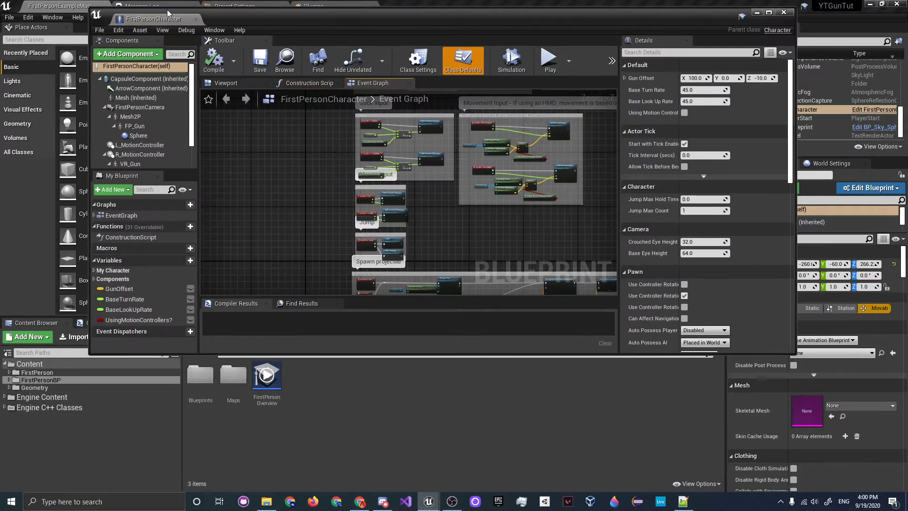
pyautogui.moveTo(168, 14); pyautogui.dragTo(165, 6)
pyautogui.moveTo(497, 203); pyautogui.dragTo(489, 287, button='right')
pyautogui.moveTo(452, 310); pyautogui.dragTo(499, 246, button='right')
pyautogui.scroll(1, 498, 254)
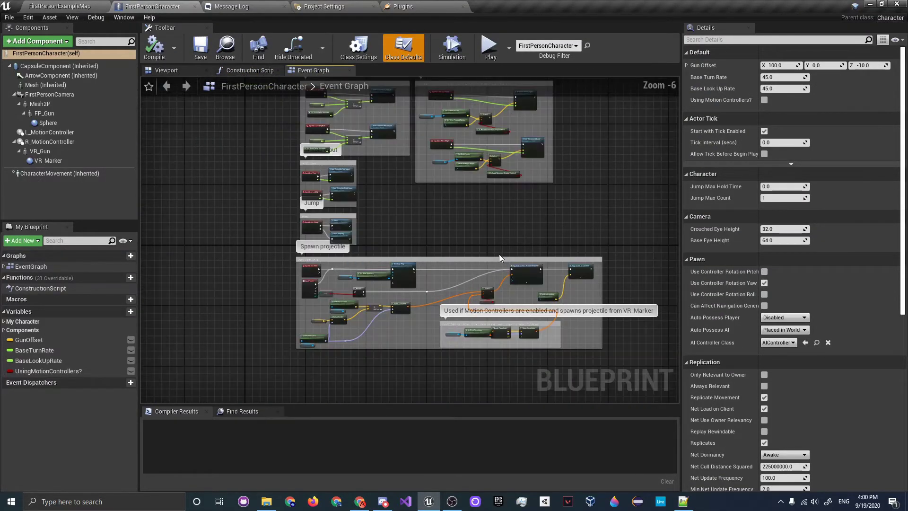
# Step: Play the level, walk around and fire the default gun, and end the play session
pyautogui.click(58, 6)
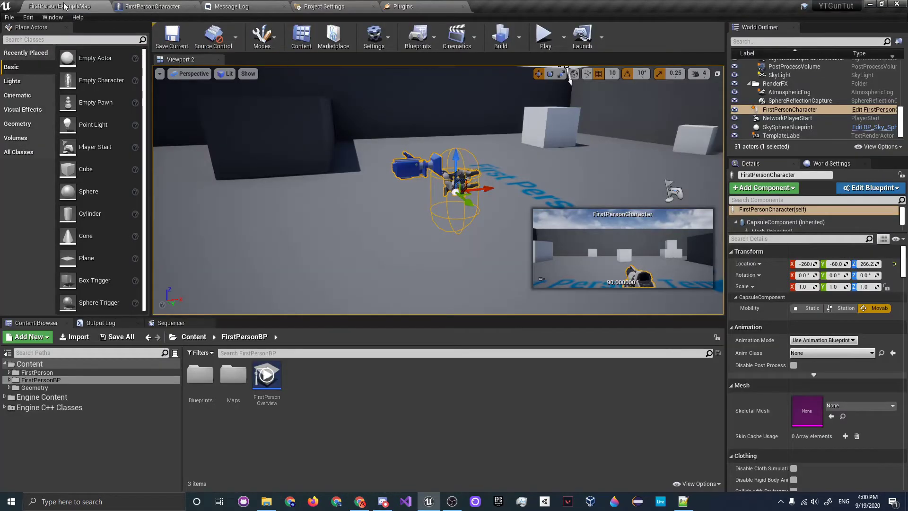
pyautogui.click(545, 38)
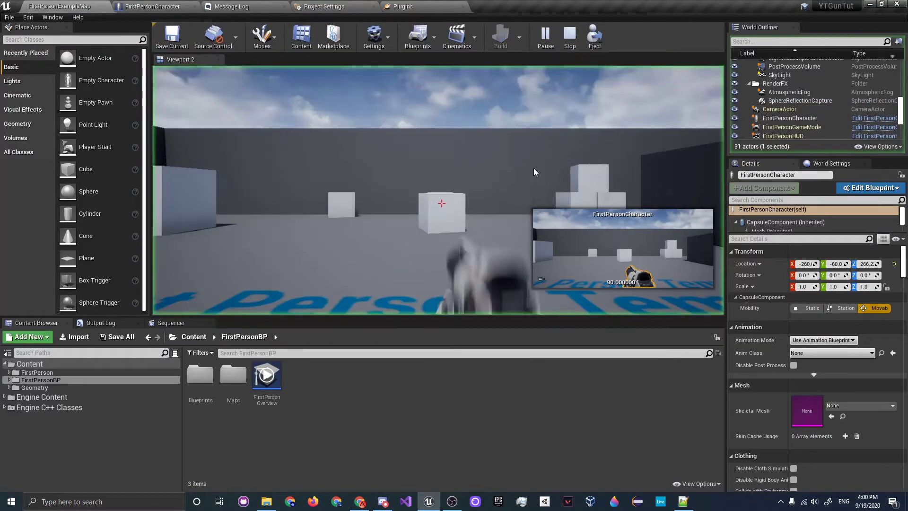
pyautogui.press('w')
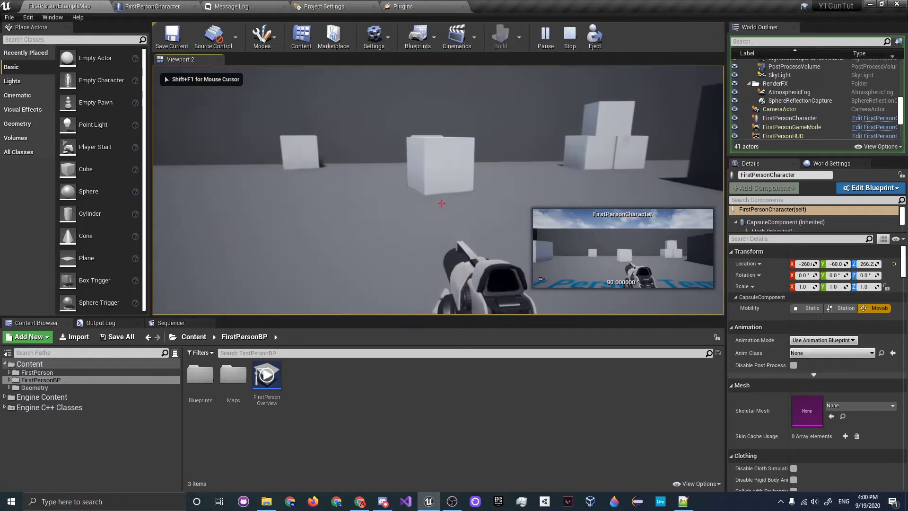
pyautogui.press('w')
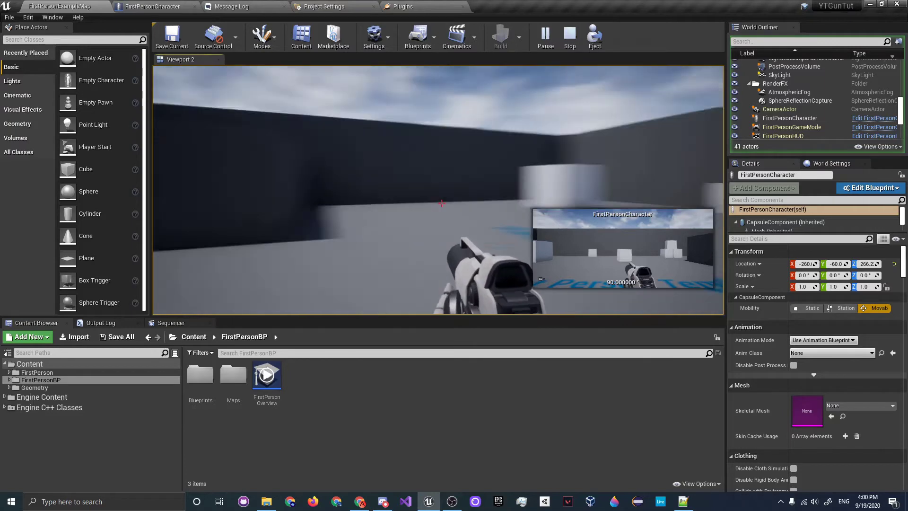
pyautogui.click(441, 203)
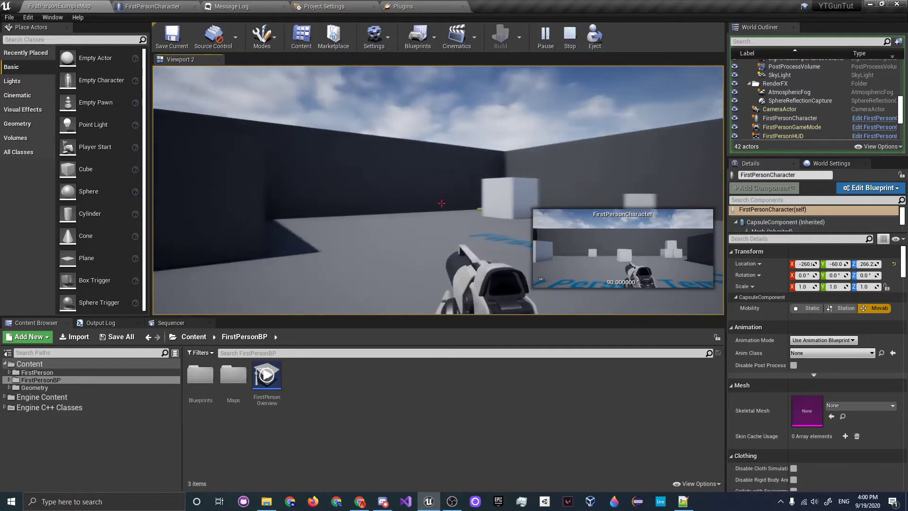
pyautogui.hotkey('shift', 'F1')
pyautogui.press('Escape')
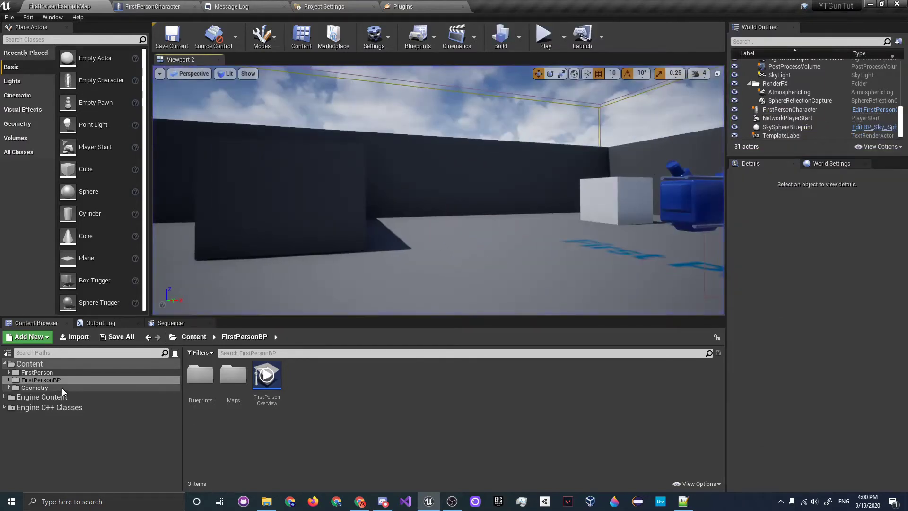
# Step: Set the volume of the weapon sound in the FirstPerson Audio folder to 0.1 and save it
pyautogui.click(37, 373)
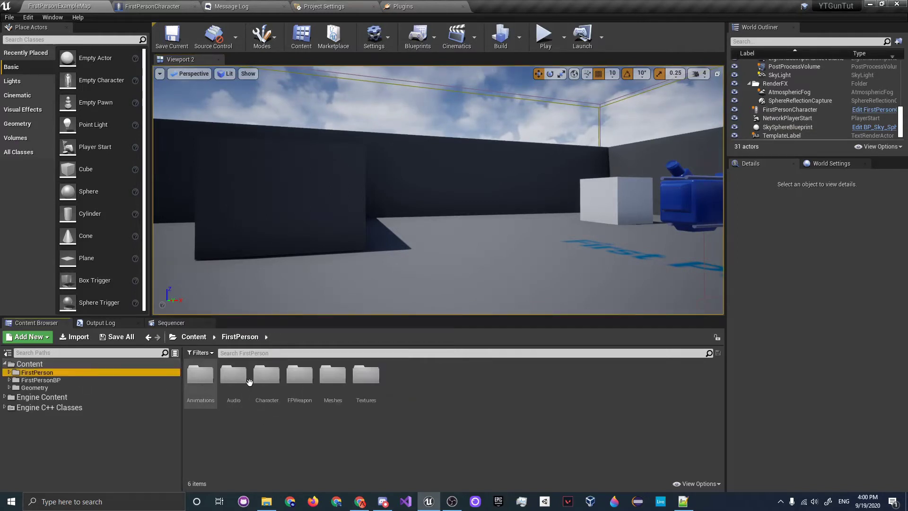
pyautogui.doubleClick(232, 379)
pyautogui.doubleClick(199, 375)
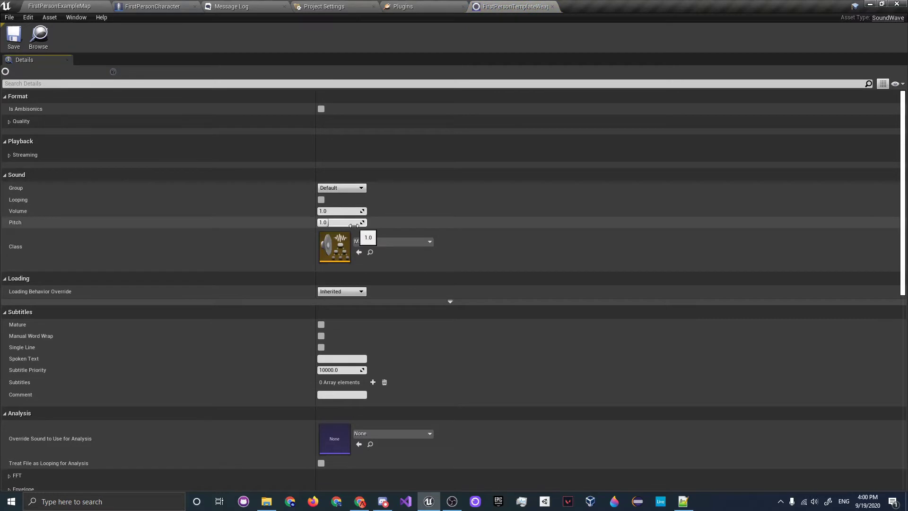
pyautogui.write('0.1')
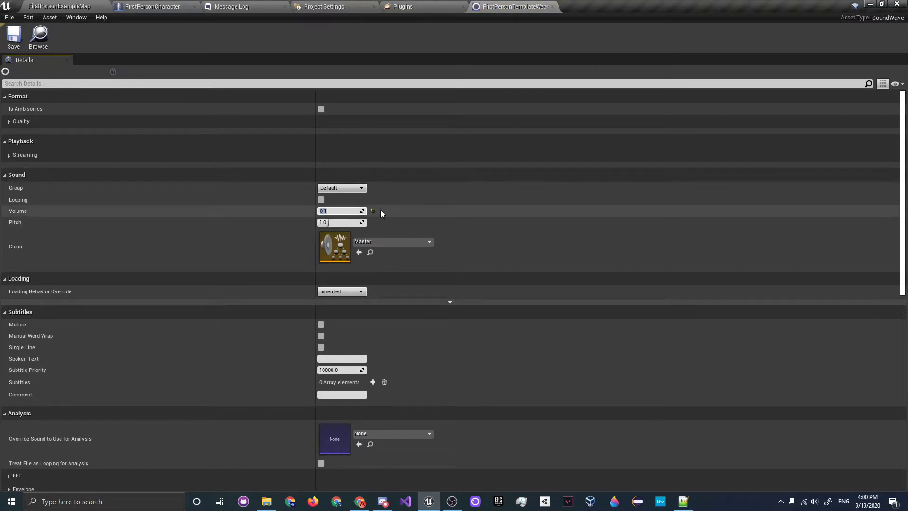
pyautogui.press('Return')
pyautogui.click(19, 40)
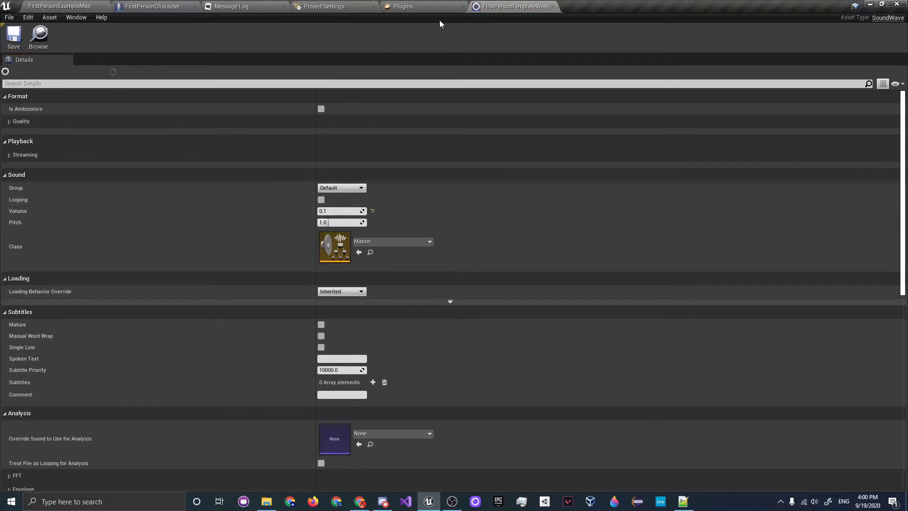
# Step: Close the sound asset, Plugins, Project Settings and Message Log, leaving the level and character blueprint open
pyautogui.middleClick(524, 5)
pyautogui.middleClick(433, 5)
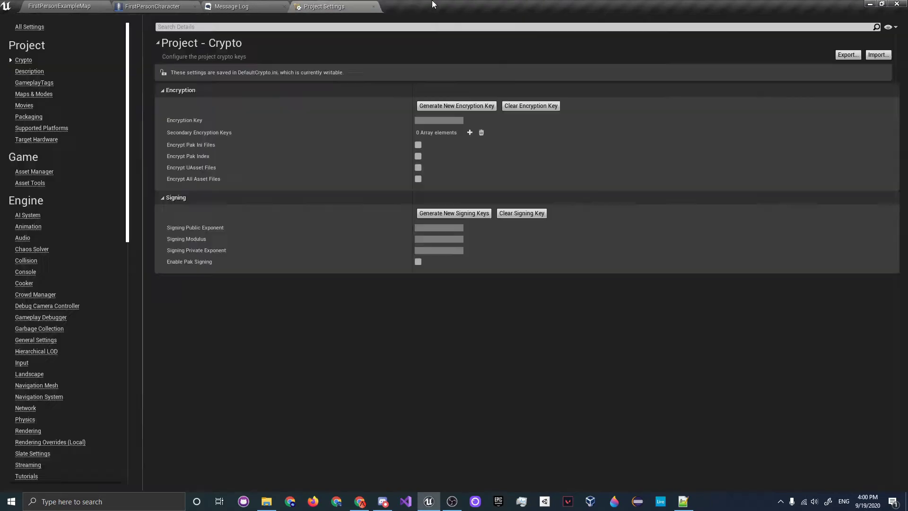
pyautogui.click(191, 5)
pyautogui.middleClick(227, 6)
pyautogui.middleClick(227, 6)
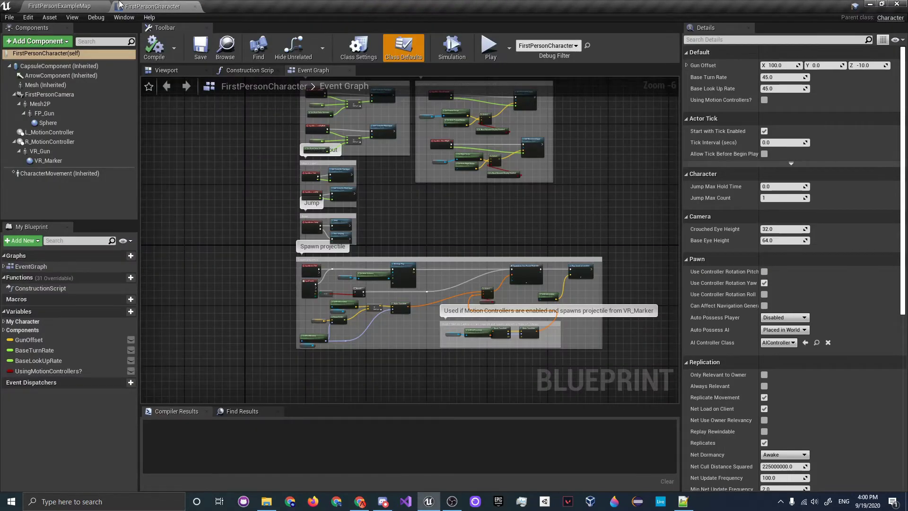
# Step: Delete the InputTouch event node from the Spawn projectile section of the character's Event Graph
pyautogui.moveTo(471, 192); pyautogui.dragTo(471, 234, button='right')
pyautogui.moveTo(434, 287); pyautogui.dragTo(448, 207, button='right')
pyautogui.scroll(3, 447, 208)
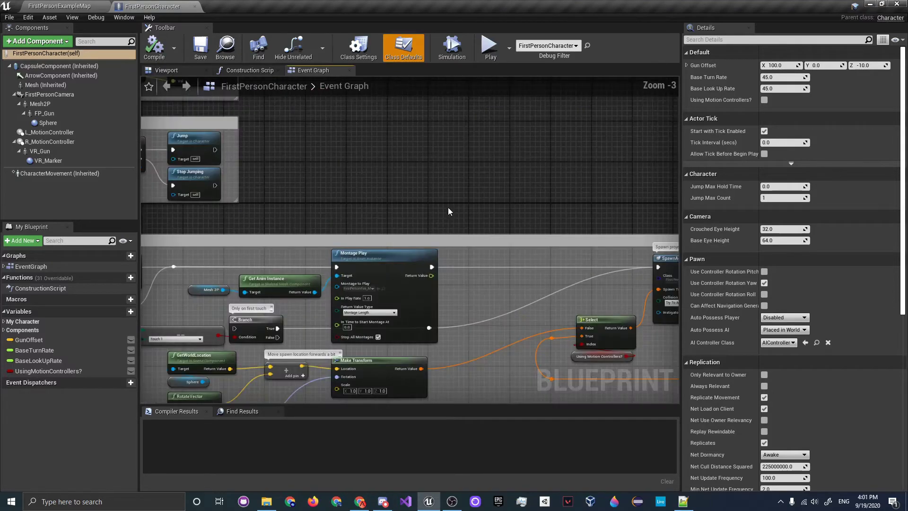
pyautogui.scroll(1, 339, 226)
pyautogui.moveTo(338, 226); pyautogui.dragTo(549, 114, button='right')
pyautogui.moveTo(448, 182); pyautogui.dragTo(392, 180, button='right')
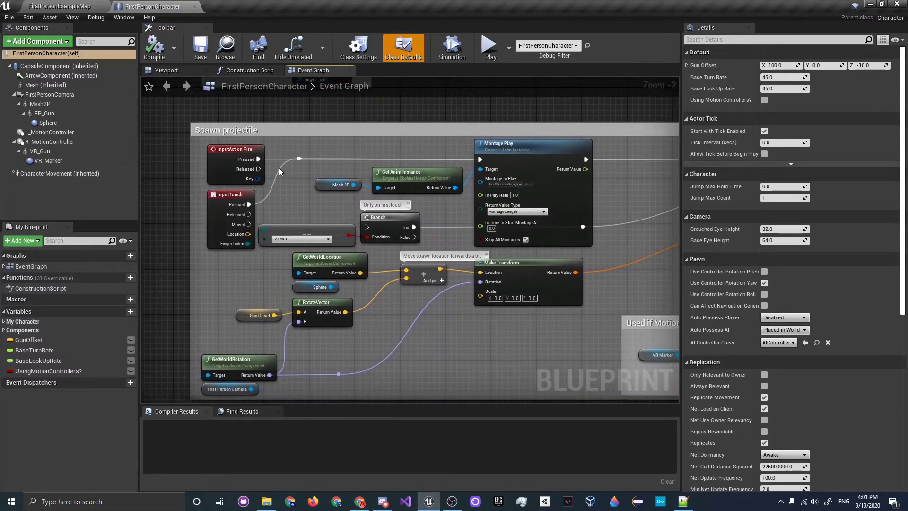
pyautogui.moveTo(209, 207); pyautogui.dragTo(255, 246)
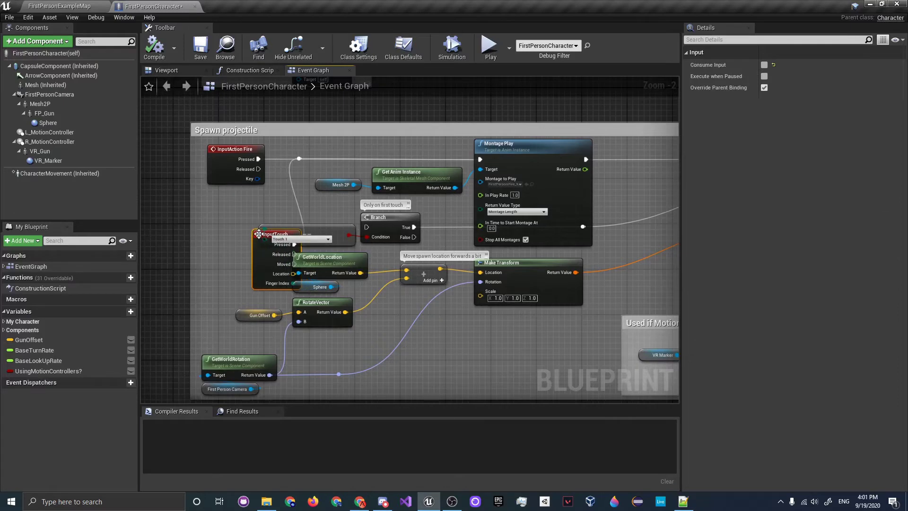
pyautogui.press('Delete')
# Step: Delete the entire Spawn projectile section, including its comment boxes and nodes, from the Event Graph
pyautogui.moveTo(429, 284); pyautogui.dragTo(476, 208, button='right')
pyautogui.scroll(-2, 386, 246)
pyautogui.moveTo(394, 150); pyautogui.dragTo(331, 231, button='right')
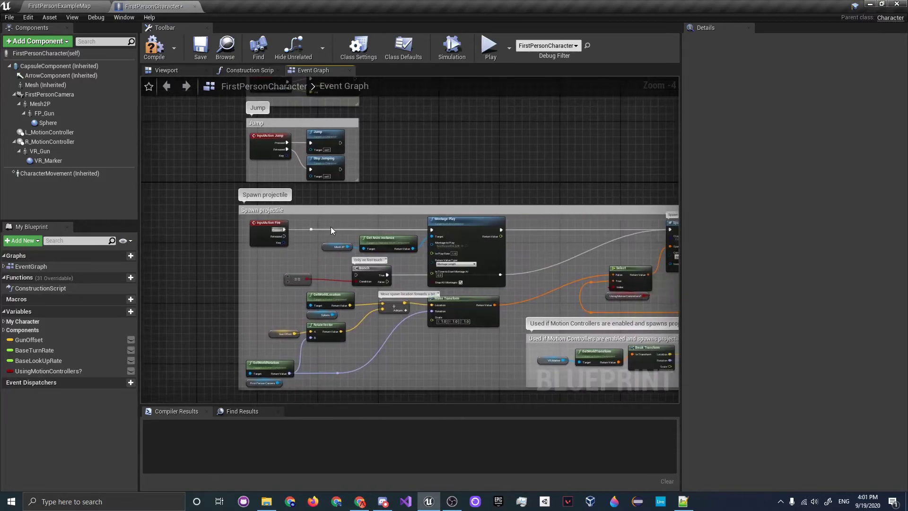
pyautogui.moveTo(194, 207); pyautogui.dragTo(642, 249)
pyautogui.moveTo(487, 198); pyautogui.dragTo(434, 385, button='right')
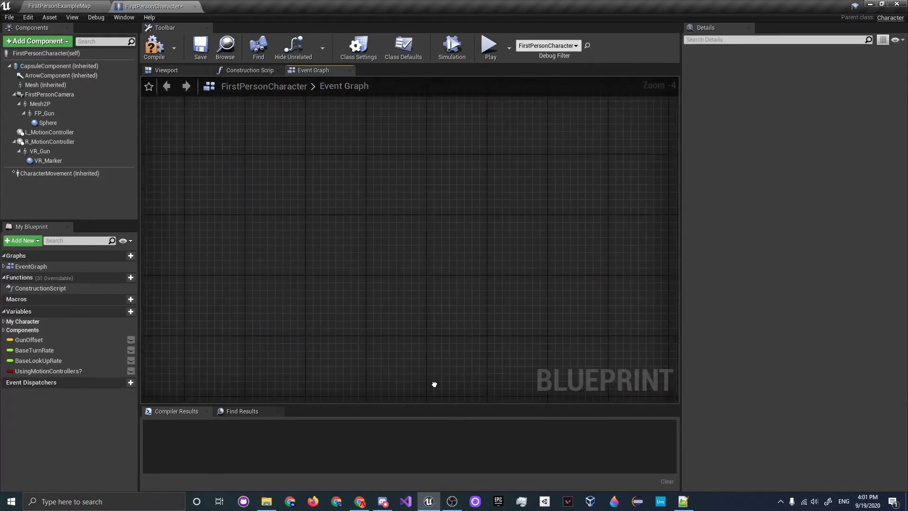
pyautogui.moveTo(650, 243); pyautogui.dragTo(484, 395, button='right')
pyautogui.moveTo(675, 337); pyautogui.dragTo(655, 239)
pyautogui.moveTo(648, 263); pyautogui.dragTo(361, 205, button='right')
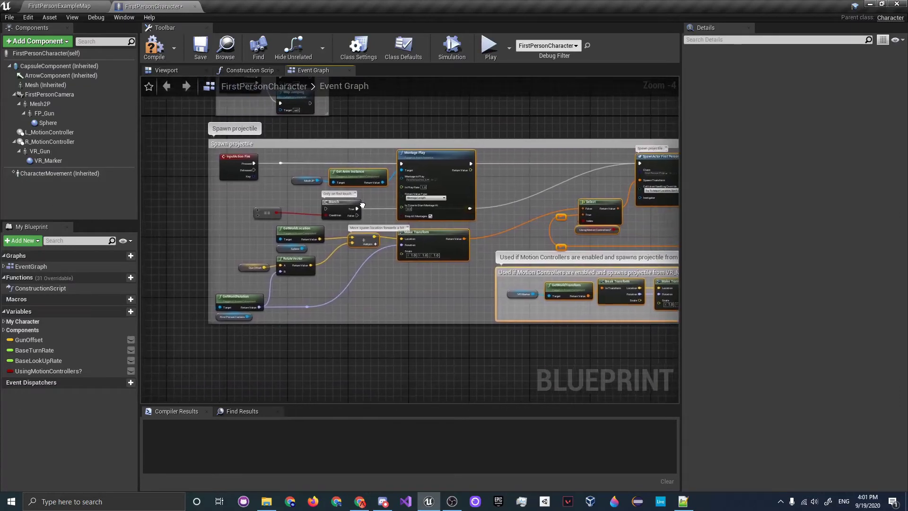
pyautogui.scroll(-3, 349, 205)
pyautogui.scroll(-2, 349, 205)
pyautogui.moveTo(277, 183); pyautogui.dragTo(533, 275)
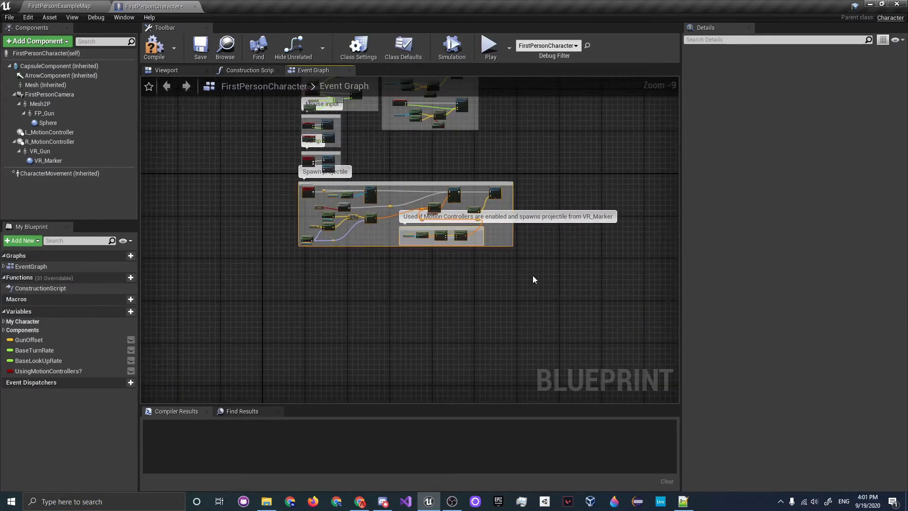
pyautogui.press('Delete')
pyautogui.scroll(5, 449, 322)
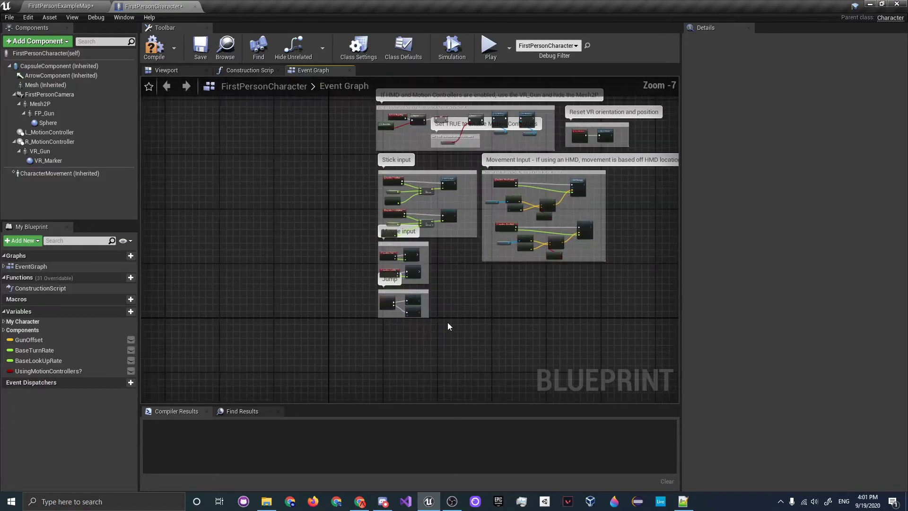
# Step: Delete the Reset VR orientation and position section, including its comment box and nodes, from the character's Event Graph
pyautogui.scroll(1, 447, 239)
pyautogui.moveTo(447, 239); pyautogui.dragTo(494, 386, button='right')
pyautogui.scroll(-2, 495, 387)
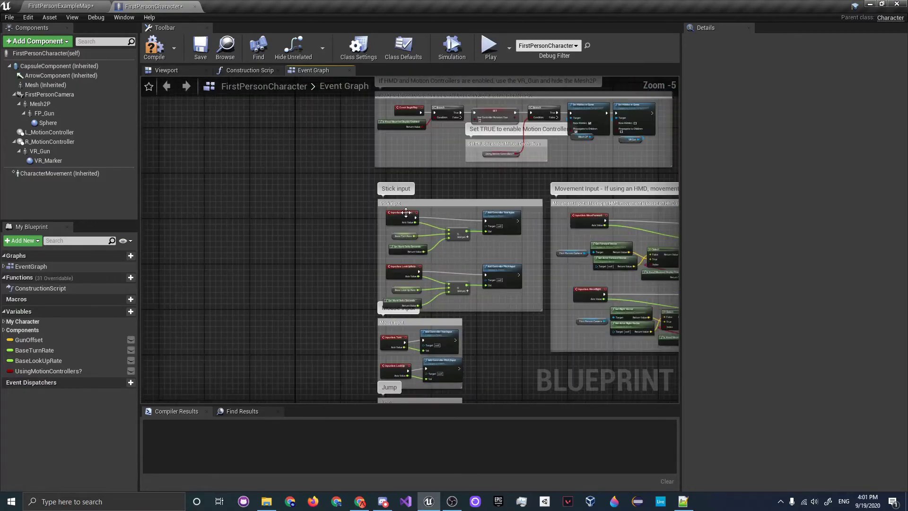
pyautogui.scroll(3, 475, 247)
pyautogui.moveTo(506, 211); pyautogui.dragTo(395, 78, button='right')
pyautogui.moveTo(399, 286); pyautogui.dragTo(524, 233, button='right')
pyautogui.moveTo(454, 272); pyautogui.dragTo(404, 194, button='right')
pyautogui.moveTo(508, 264); pyautogui.dragTo(303, 399, button='right')
pyautogui.moveTo(535, 151); pyautogui.dragTo(379, 364, button='right')
pyautogui.moveTo(306, 278); pyautogui.dragTo(341, 215, button='right')
pyautogui.moveTo(452, 236); pyautogui.dragTo(451, 402, button='right')
pyautogui.moveTo(555, 183); pyautogui.dragTo(317, 248, button='right')
pyautogui.moveTo(317, 228); pyautogui.dragTo(507, 384)
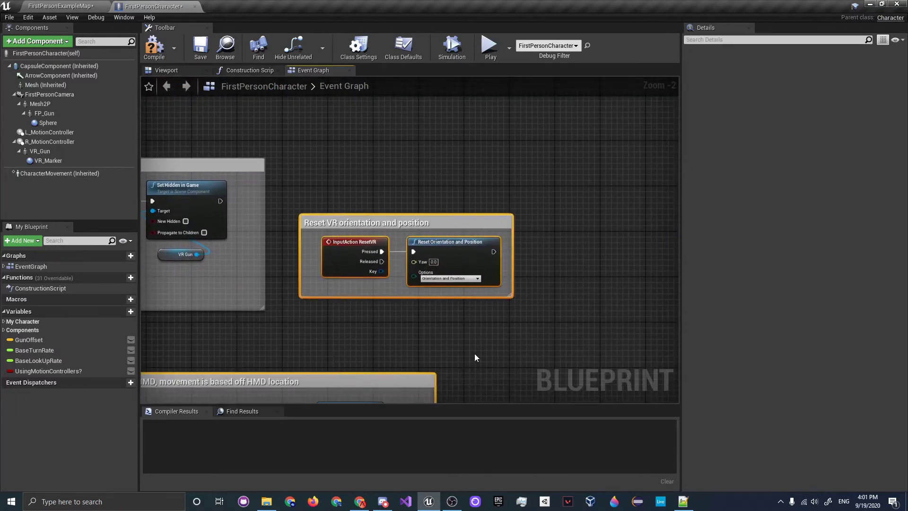
pyautogui.press('Delete')
# Step: Delete the HMD and motion controller setup section with its BeginPlay logic and comments from the Event Graph
pyautogui.moveTo(319, 260); pyautogui.dragTo(679, 263, button='right')
pyautogui.moveTo(488, 279); pyautogui.dragTo(442, 264, button='right')
pyautogui.moveTo(312, 126); pyautogui.dragTo(673, 300)
pyautogui.press('Delete')
pyautogui.moveTo(647, 285)
pyautogui.mouseDown(button='right')
pyautogui.moveTo(436, 264)
pyautogui.moveTo(629, 282)
pyautogui.mouseUp(button='right')
pyautogui.moveTo(383, 244); pyautogui.dragTo(227, 183)
pyautogui.press('Delete')
# Step: Compile the FirstPersonCharacter blueprint after reviewing the remaining input sections
pyautogui.moveTo(385, 238); pyautogui.dragTo(497, 126, button='right')
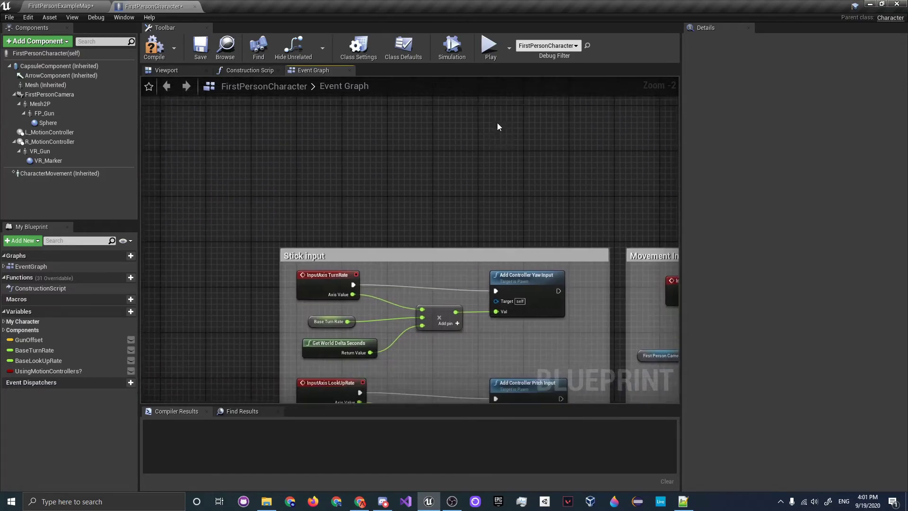
pyautogui.scroll(-5, 487, 231)
pyautogui.moveTo(555, 343); pyautogui.dragTo(548, 309, button='right')
pyautogui.scroll(3, 464, 206)
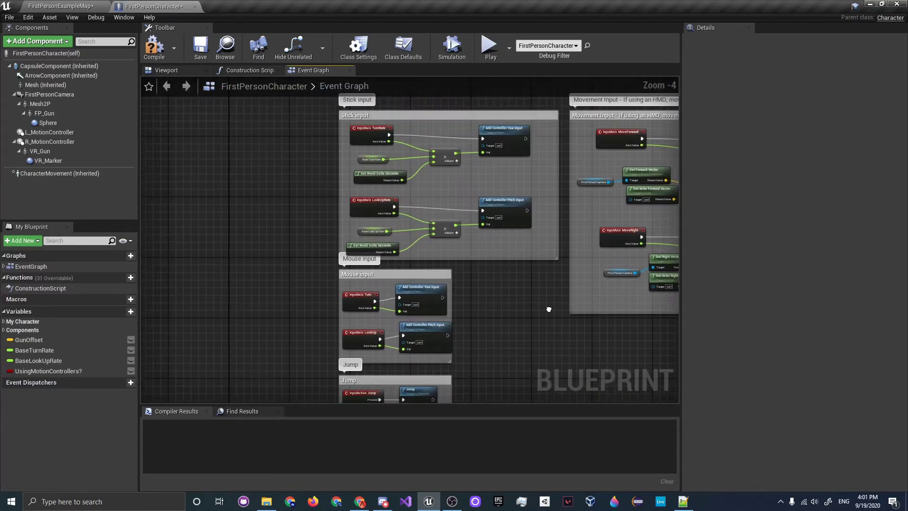
pyautogui.moveTo(547, 254); pyautogui.dragTo(506, 163, button='right')
pyautogui.click(155, 45)
# Step: Create an Actor-based Blueprint Class named BP_WeaponBase in the Blueprints folder of FirstPersonBP
pyautogui.click(64, 3)
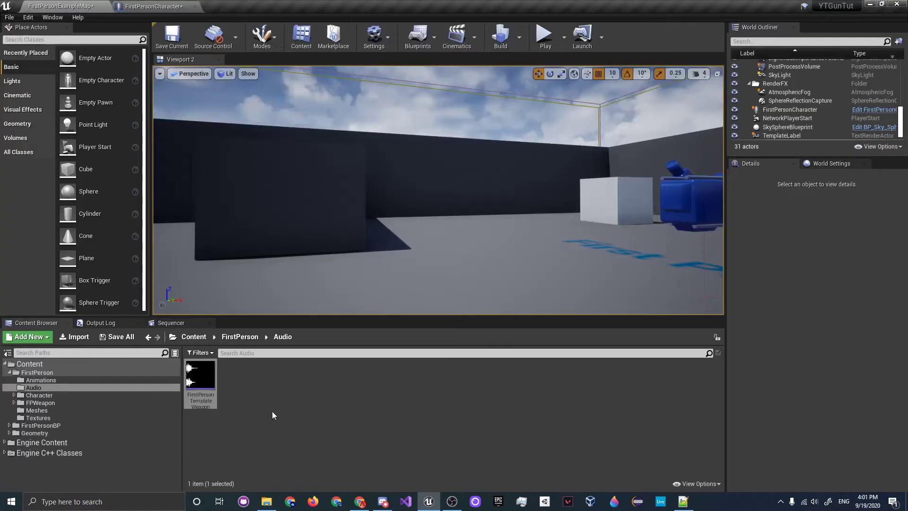
pyautogui.click(76, 402)
pyautogui.click(63, 418)
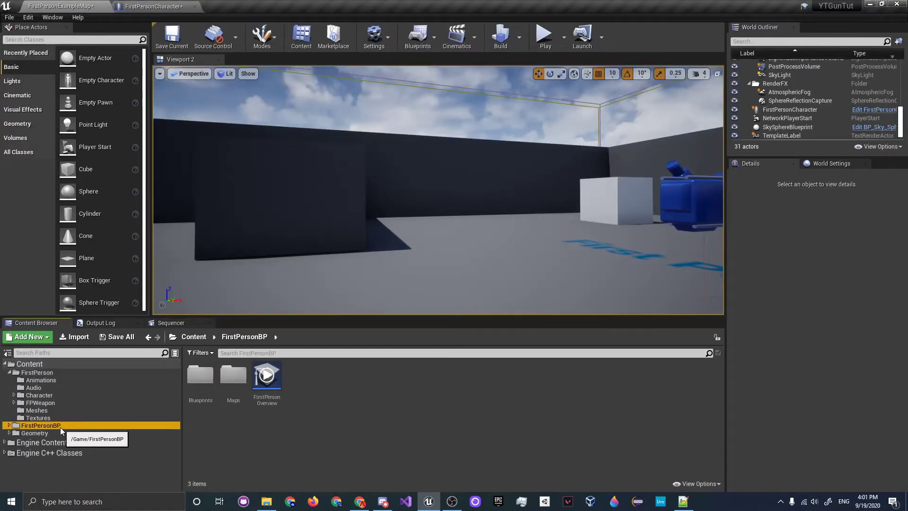
pyautogui.doubleClick(210, 392)
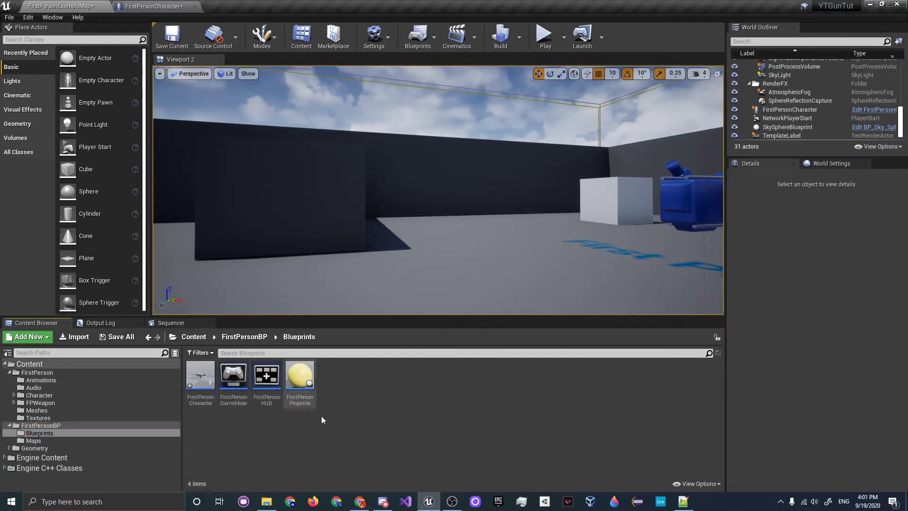
pyautogui.rightClick(358, 394)
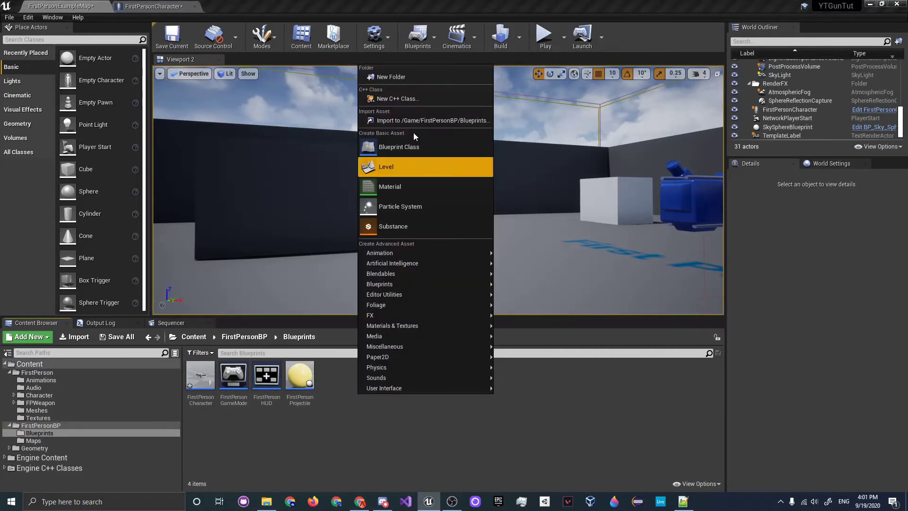
pyautogui.click(417, 152)
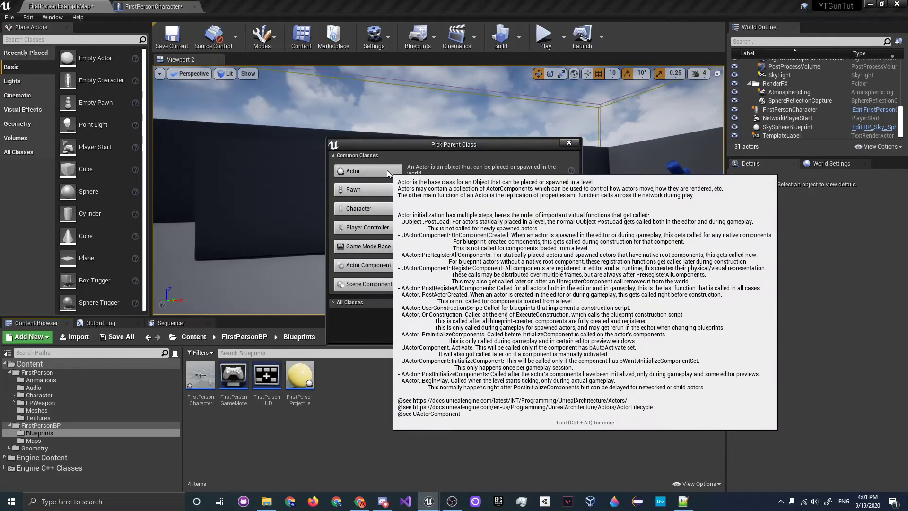
pyautogui.click(387, 169)
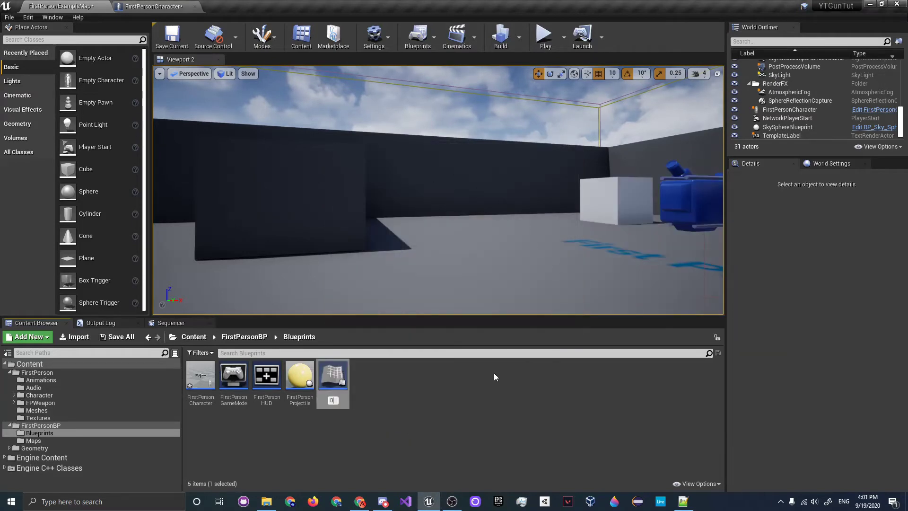
pyautogui.write('BP_WeaponB')
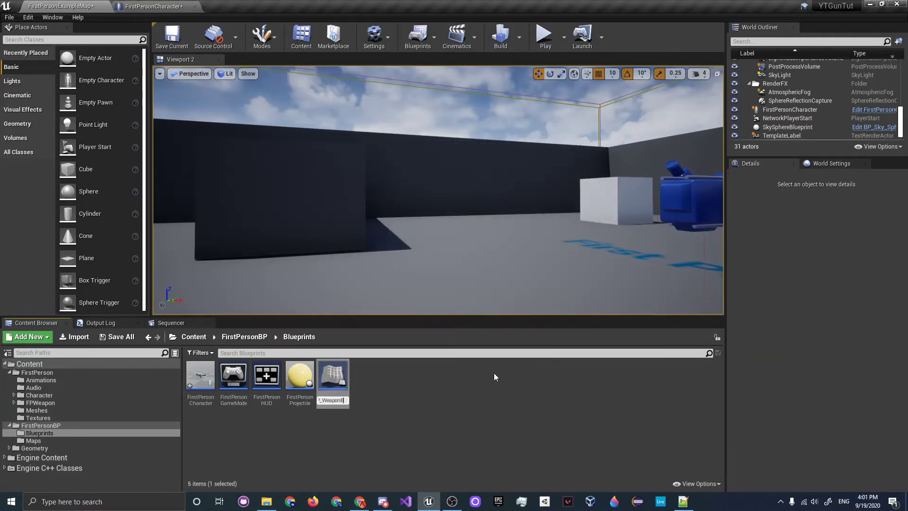
pyautogui.write('ase')
pyautogui.press('Return')
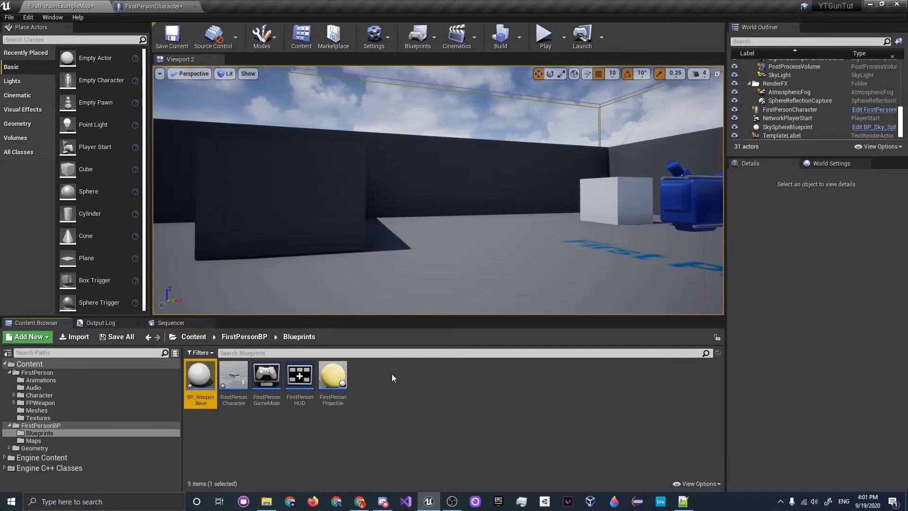
# Step: Open BP_WeaponBase and add a Skeletal Mesh component under its default scene root, keeping the default name
pyautogui.doubleClick(201, 379)
pyautogui.moveTo(262, 6); pyautogui.dragTo(173, 4)
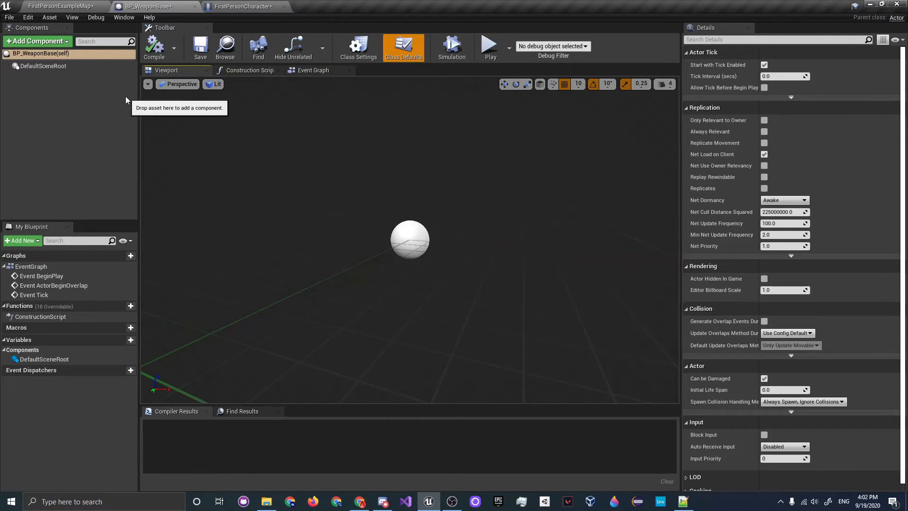
pyautogui.click(50, 44)
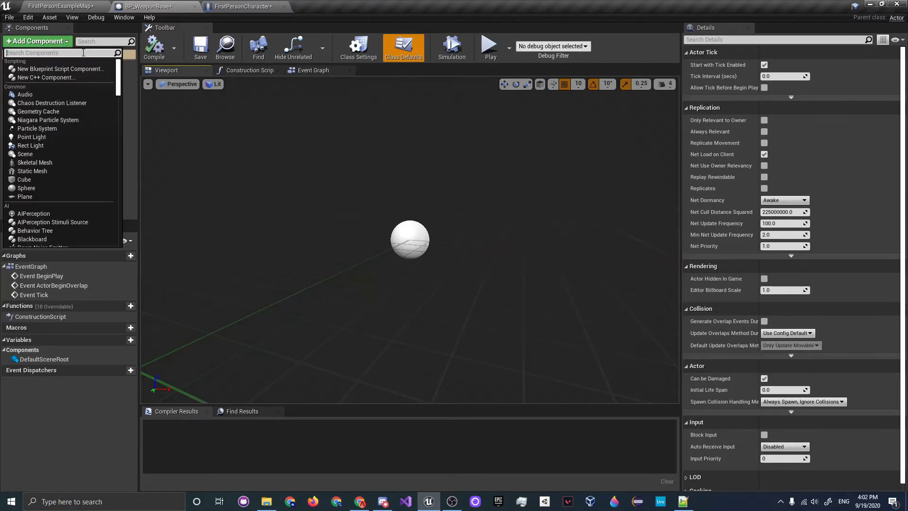
pyautogui.write('skele')
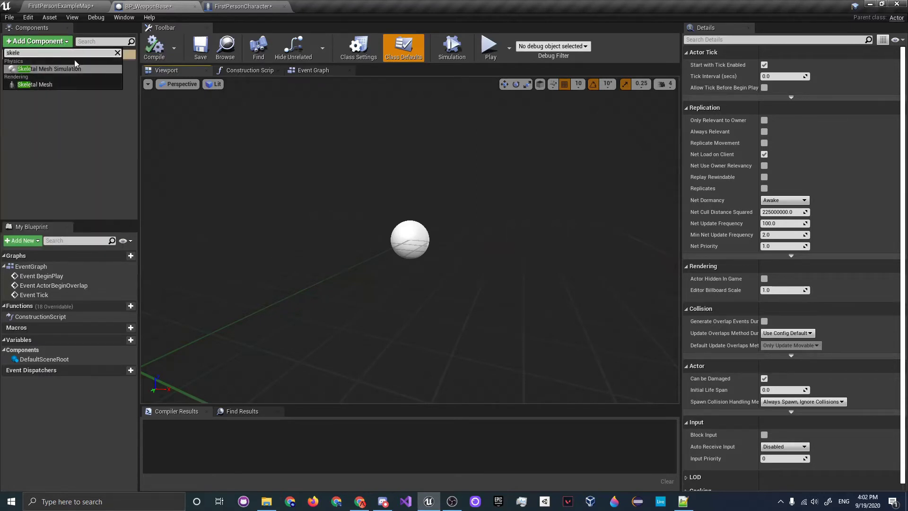
pyautogui.click(61, 85)
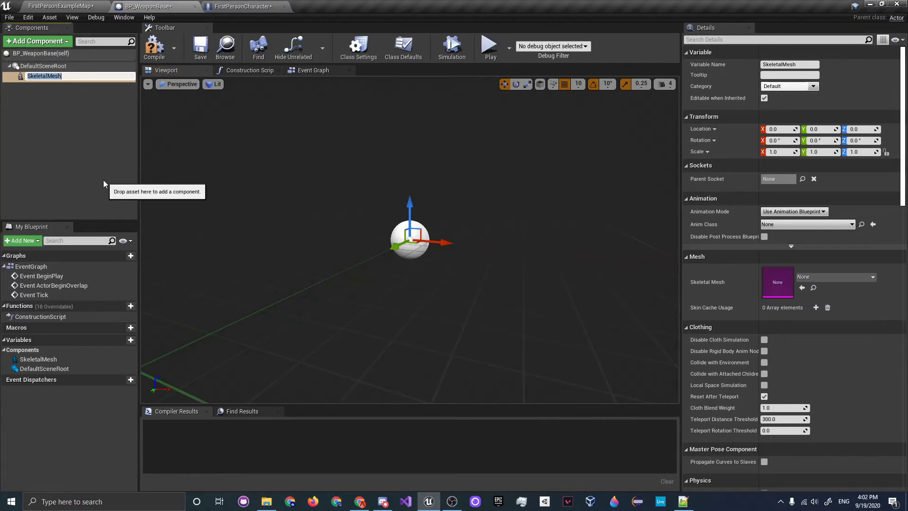
pyautogui.click(103, 180)
pyautogui.click(43, 76)
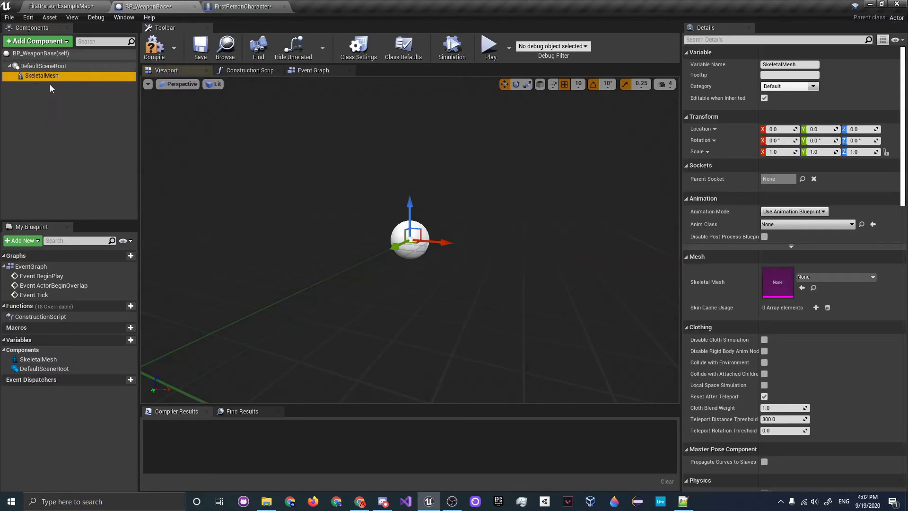
pyautogui.moveTo(339, 166); pyautogui.dragTo(347, 227, button='right')
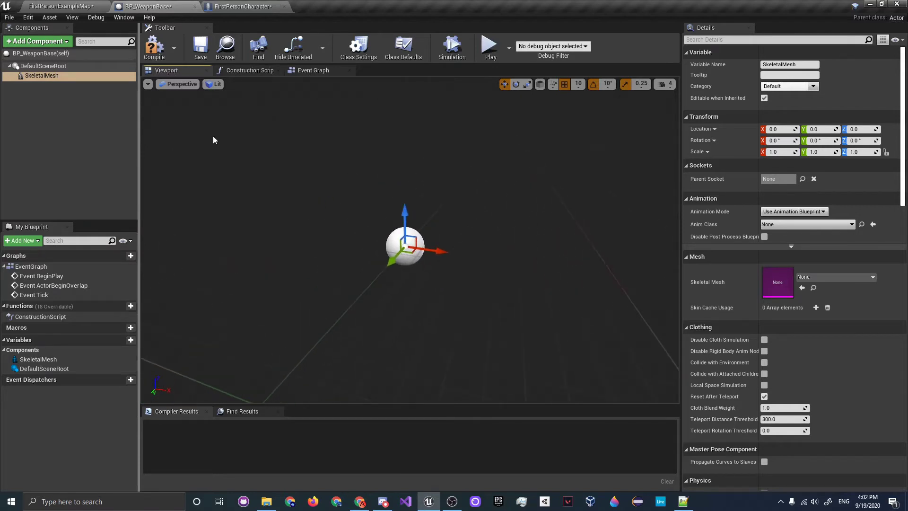
pyautogui.click(42, 111)
pyautogui.click(76, 76)
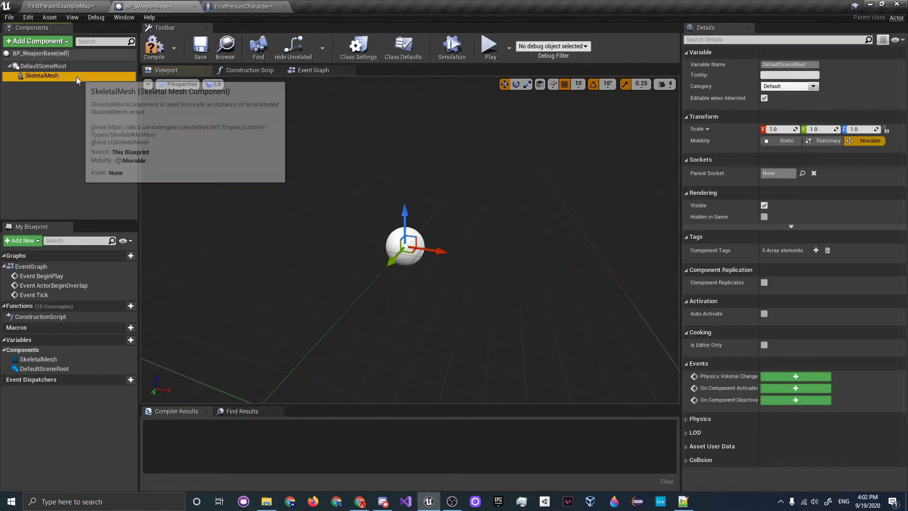
# Step: Show the Event Graph of BP_WeaponBase and add a Float variable named Damage
pyautogui.click(65, 54)
pyautogui.click(246, 70)
pyautogui.click(312, 70)
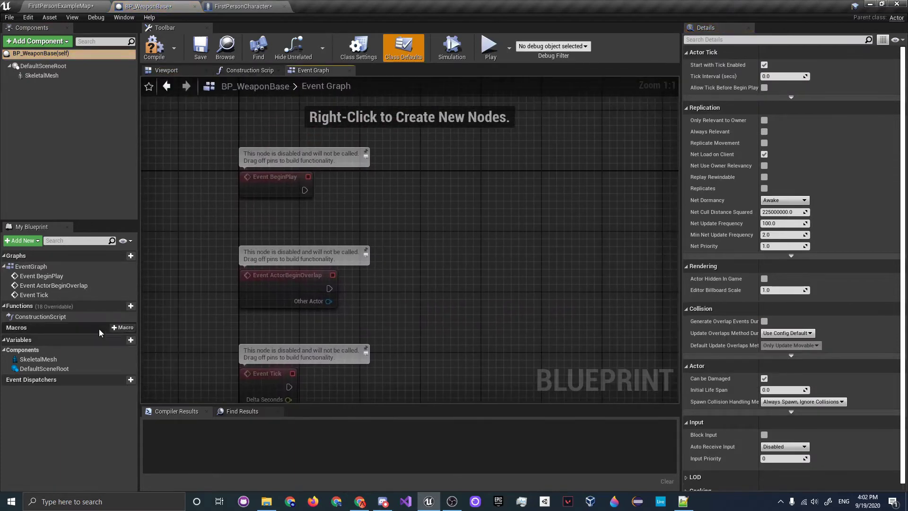
pyautogui.click(130, 339)
pyautogui.write('Damage')
pyautogui.press('Return')
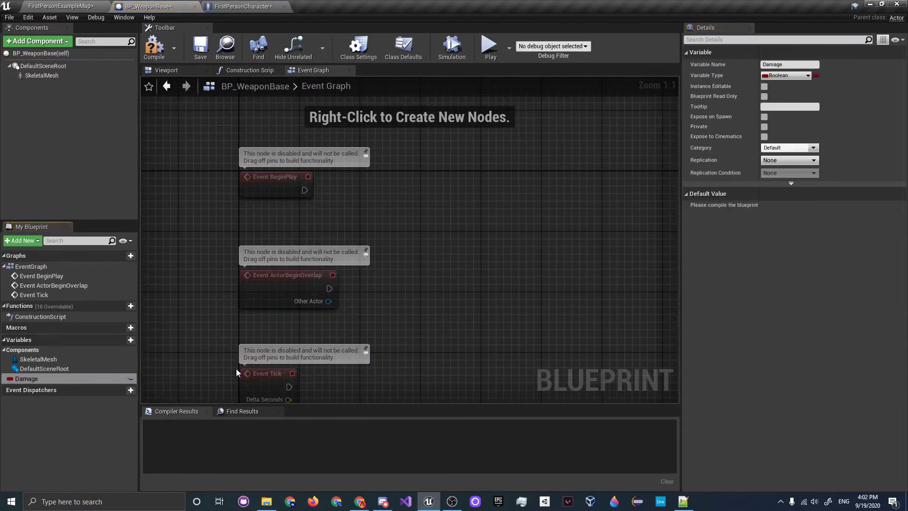
pyautogui.click(800, 76)
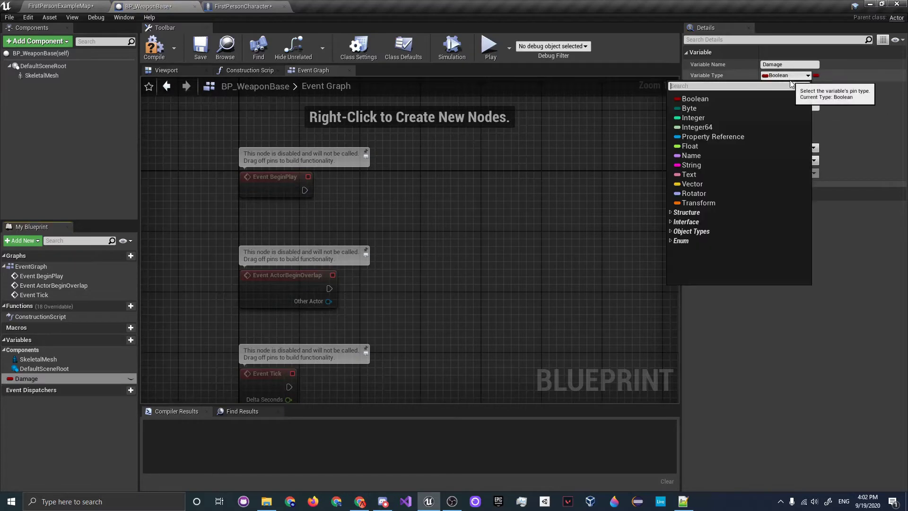
pyautogui.click(714, 146)
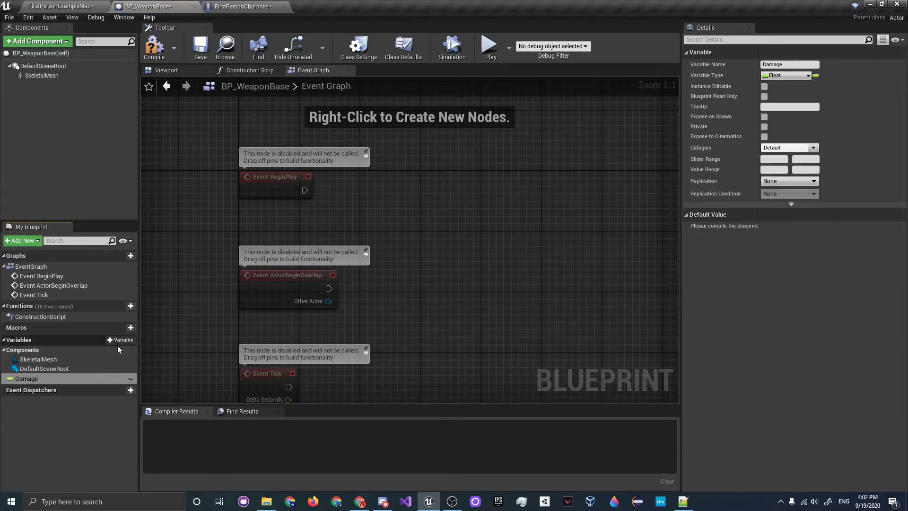
# Step: Compile BP_WeaponBase and set Save on Compile to Always
pyautogui.moveTo(355, 328)
pyautogui.mouseDown(button='right')
pyautogui.moveTo(373, 306)
pyautogui.moveTo(354, 317)
pyautogui.mouseUp(button='right')
pyautogui.moveTo(277, 195); pyautogui.dragTo(323, 301, button='right')
pyautogui.click(154, 46)
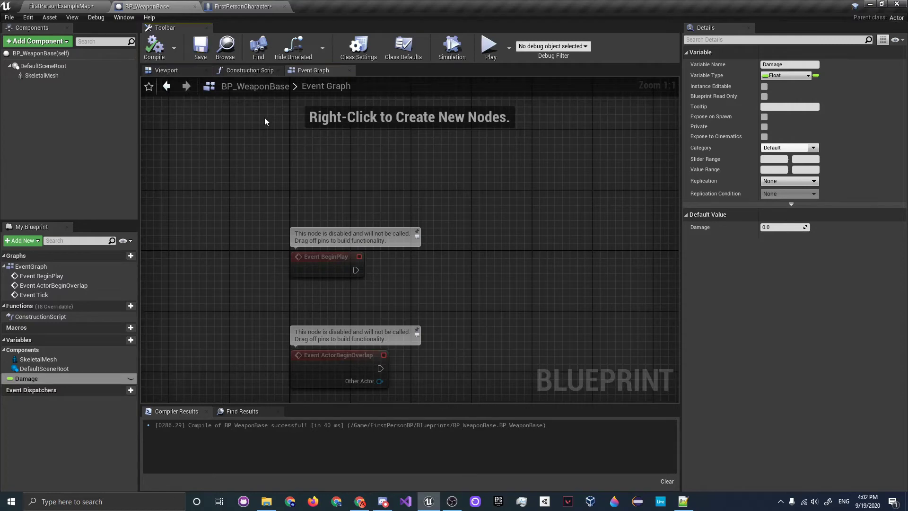
pyautogui.click(174, 47)
pyautogui.moveTo(212, 67)
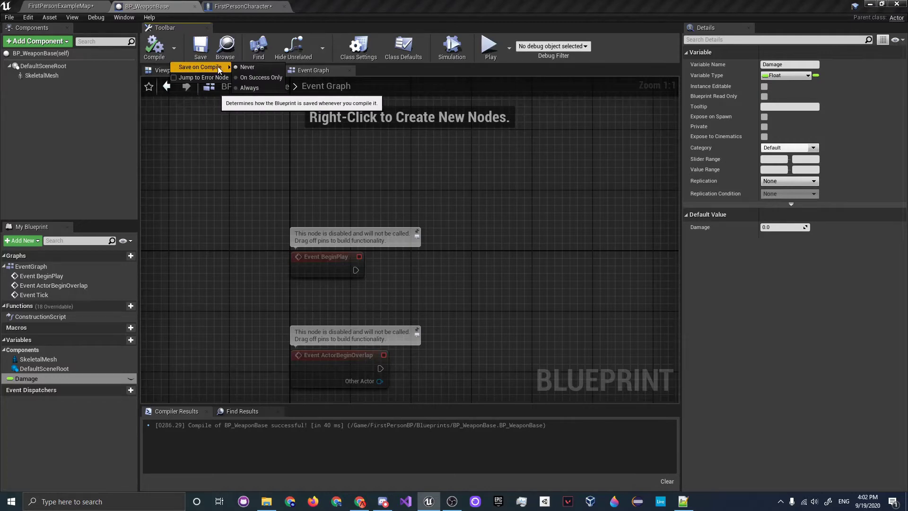
pyautogui.click(260, 86)
# Step: Compile the FirstPersonCharacter blueprint and reorder the open editors so that it comes before BP_WeaponBase
pyautogui.click(242, 6)
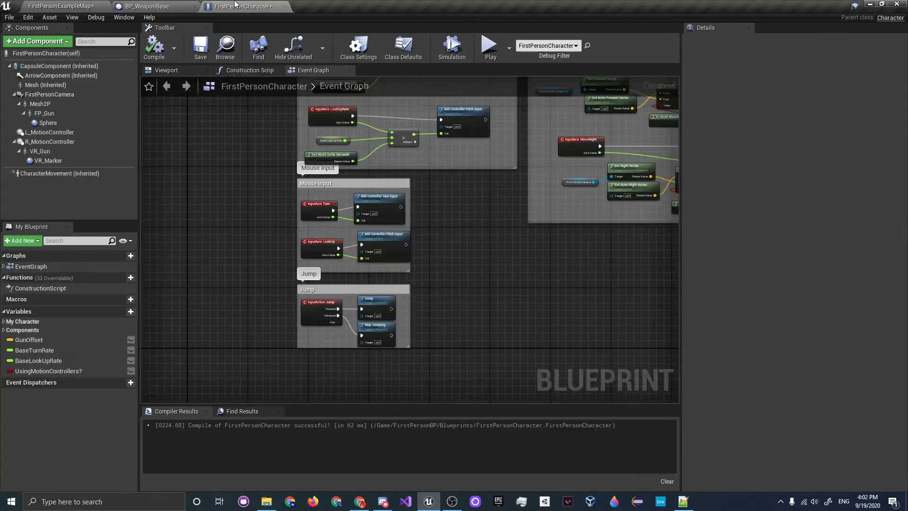
pyautogui.click(160, 46)
pyautogui.click(61, 6)
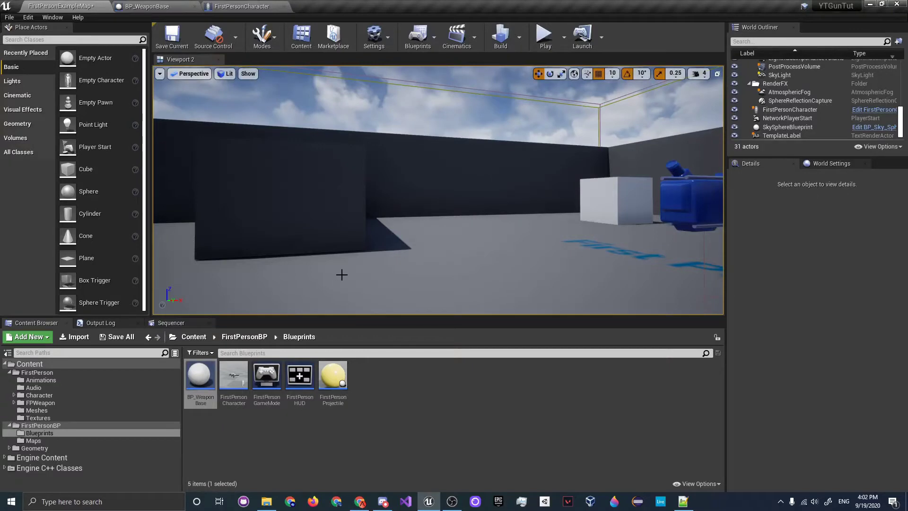
pyautogui.moveTo(340, 236)
pyautogui.mouseDown(button='right')
pyautogui.moveTo(339, 308)
pyautogui.moveTo(341, 227)
pyautogui.mouseUp(button='right')
pyautogui.click(249, 6)
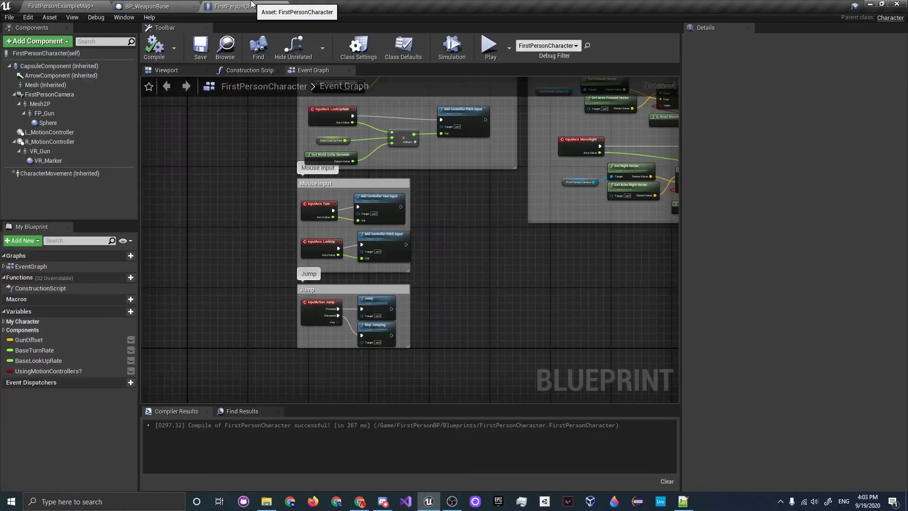
pyautogui.moveTo(263, 6); pyautogui.dragTo(173, 6)
# Step: Add an Event BeginPlay node in the empty area below the Jump section of the character's Event Graph
pyautogui.moveTo(432, 205)
pyautogui.mouseDown(button='right')
pyautogui.moveTo(361, 344)
pyautogui.moveTo(409, 253)
pyautogui.moveTo(418, 198)
pyautogui.mouseUp(button='right')
pyautogui.scroll(-2, 415, 246)
pyautogui.scroll(4, 411, 289)
pyautogui.moveTo(412, 289); pyautogui.dragTo(396, 225, button='right')
pyautogui.moveTo(266, 270); pyautogui.dragTo(354, 283, button='right')
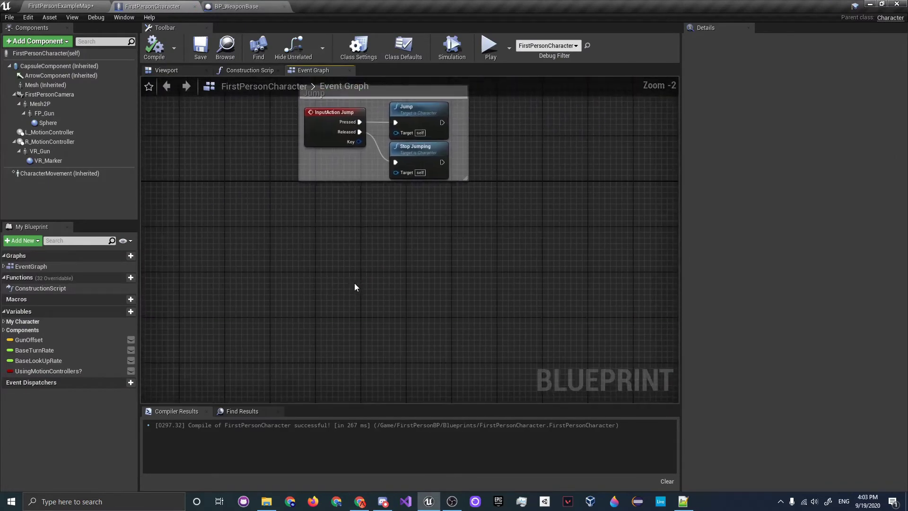
pyautogui.rightClick(319, 250)
pyautogui.write('begin play')
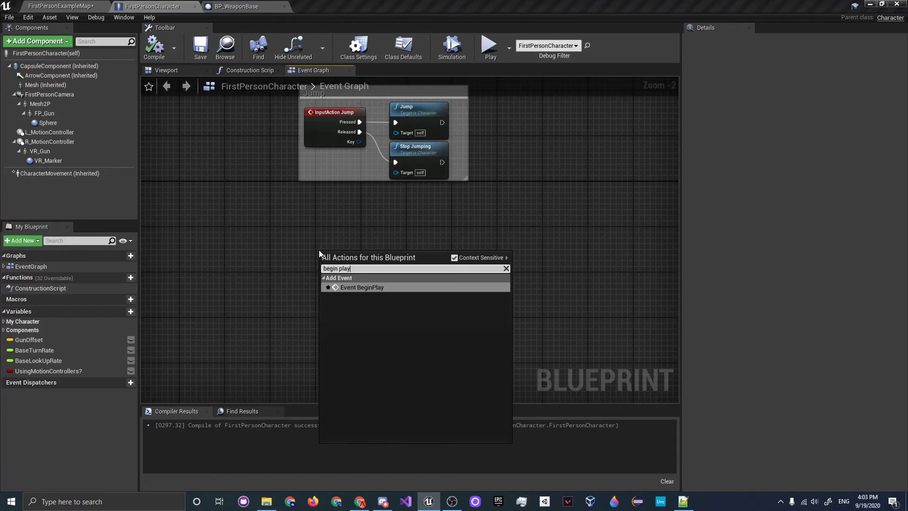
pyautogui.press('Return')
# Step: Add a Spawn Actor from Class node executed from Event BeginPlay, leaving its class unselected
pyautogui.scroll(3, 371, 251)
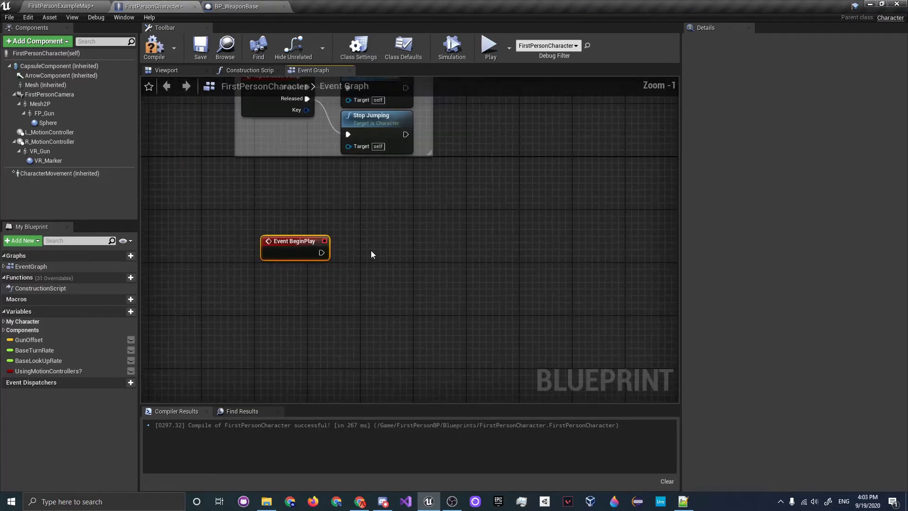
pyautogui.moveTo(311, 253); pyautogui.dragTo(439, 241)
pyautogui.write('spawn a')
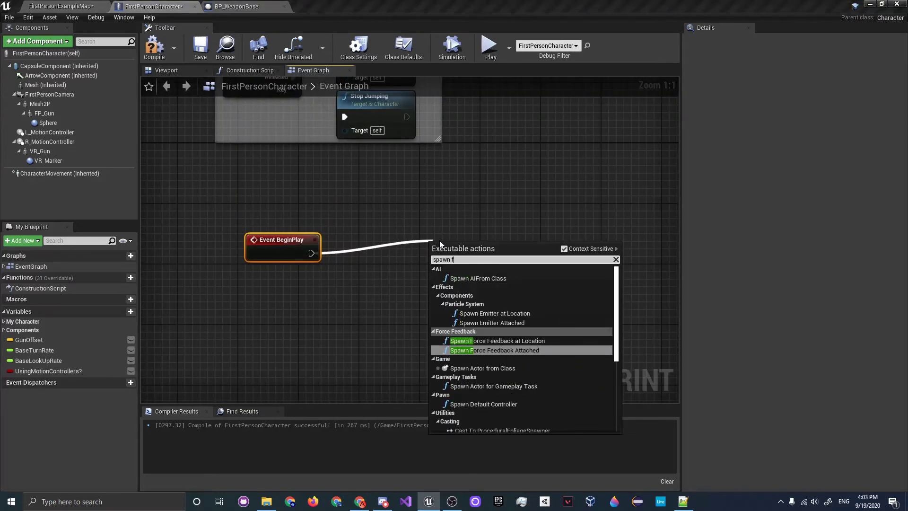
pyautogui.write('ctor from')
pyautogui.press('Return')
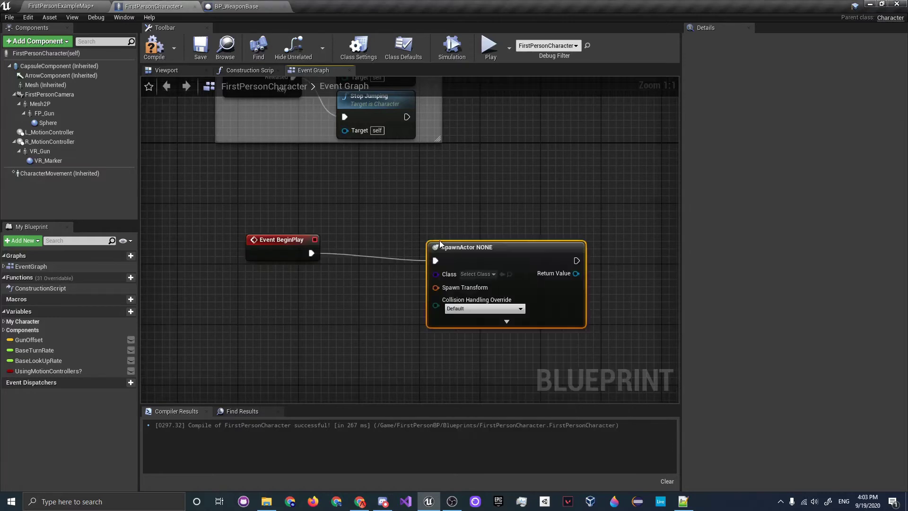
pyautogui.click(447, 243)
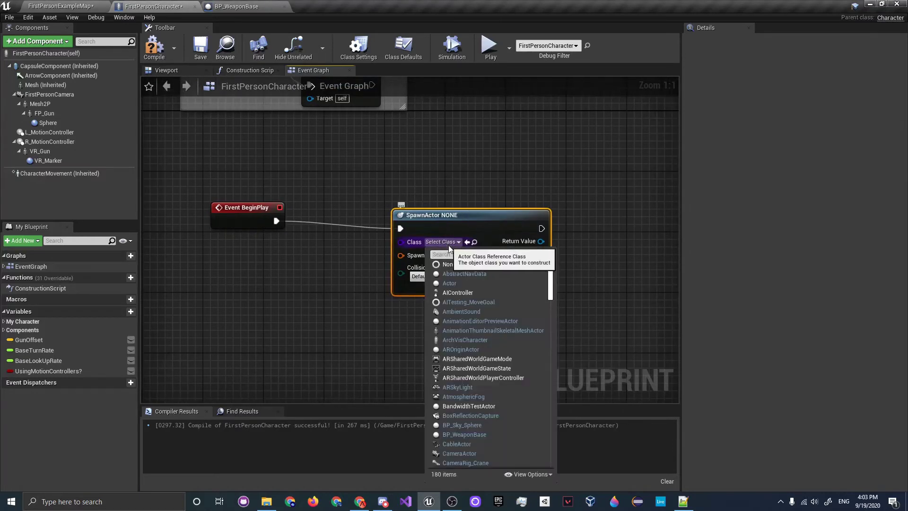
pyautogui.click(367, 317)
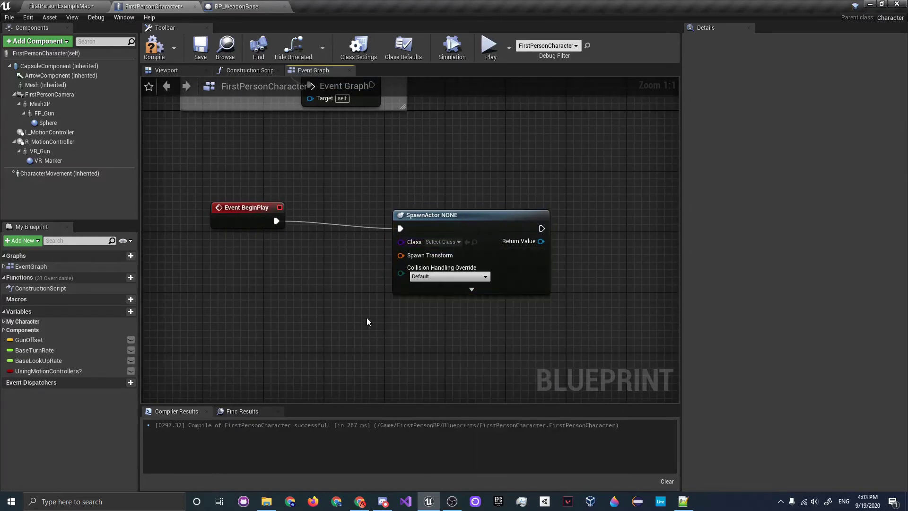
# Step: Create a child blueprint class of BP_WeaponBase in the Blueprints folder and name it BP_AssaultRifle
pyautogui.click(103, 8)
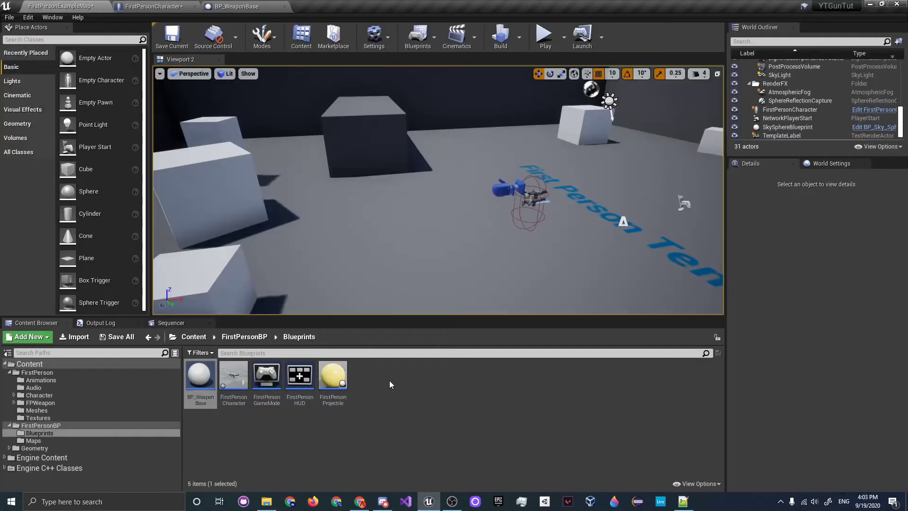
pyautogui.rightClick(191, 384)
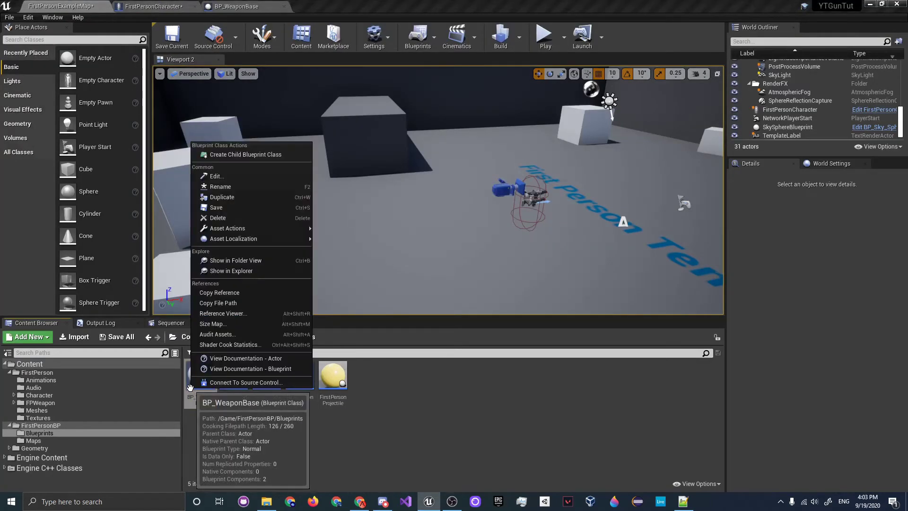
pyautogui.click(253, 153)
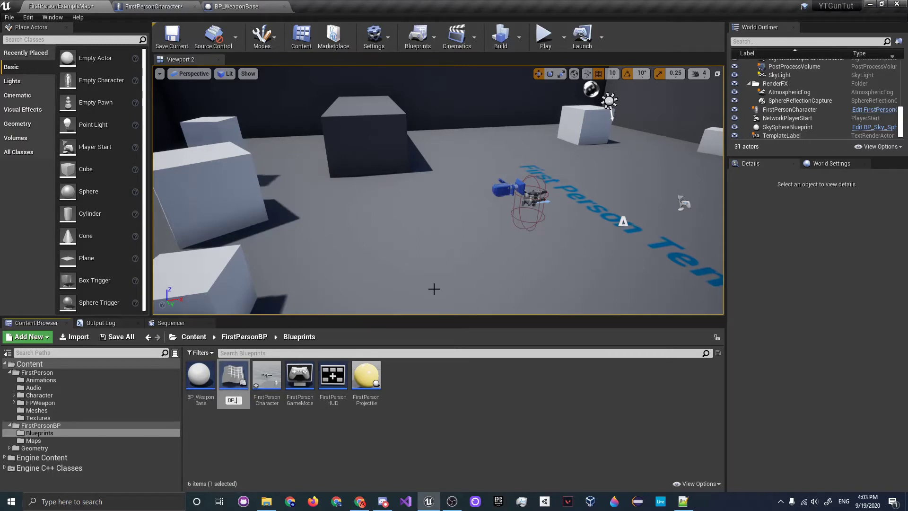
pyautogui.write('BP_AssaultRifle')
pyautogui.press('Return')
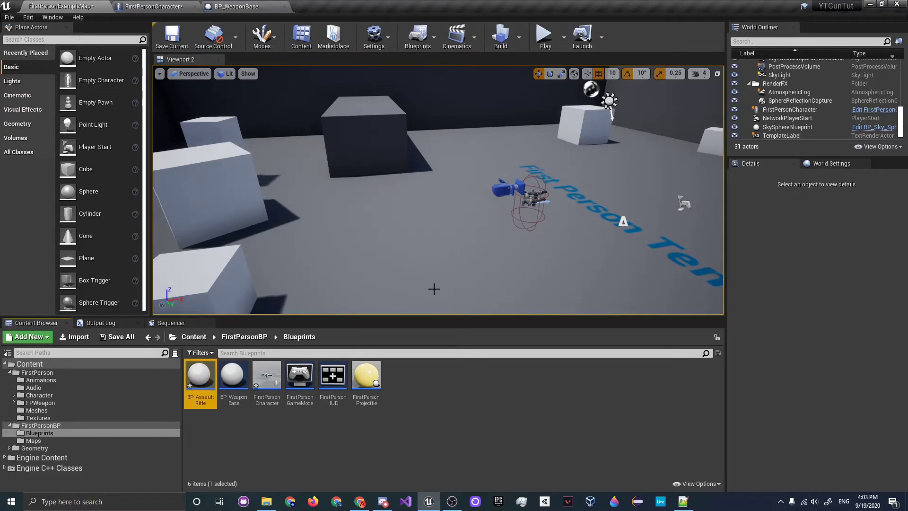
# Step: Open BP_AssaultRifle, reorder its editor to come before FirstPersonCharacter, and select its inherited SkeletalMesh component
pyautogui.doubleClick(199, 381)
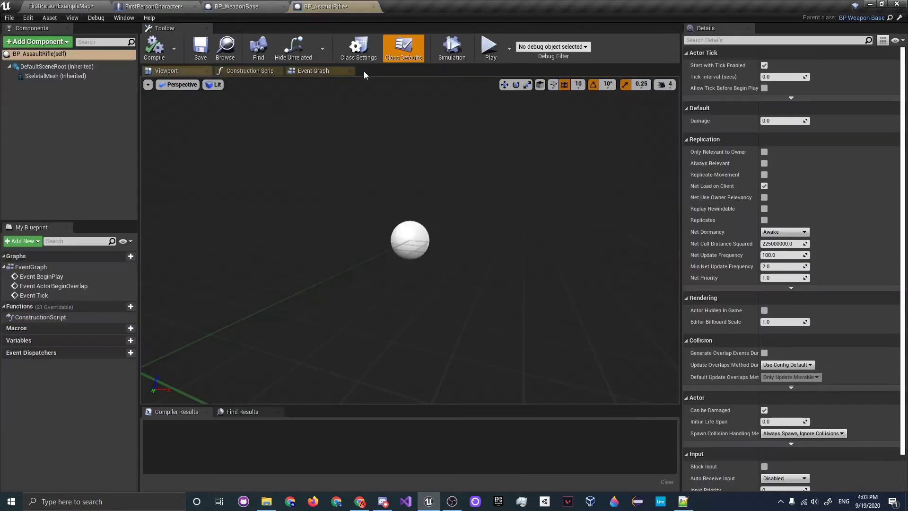
pyautogui.moveTo(316, 4); pyautogui.dragTo(156, 6)
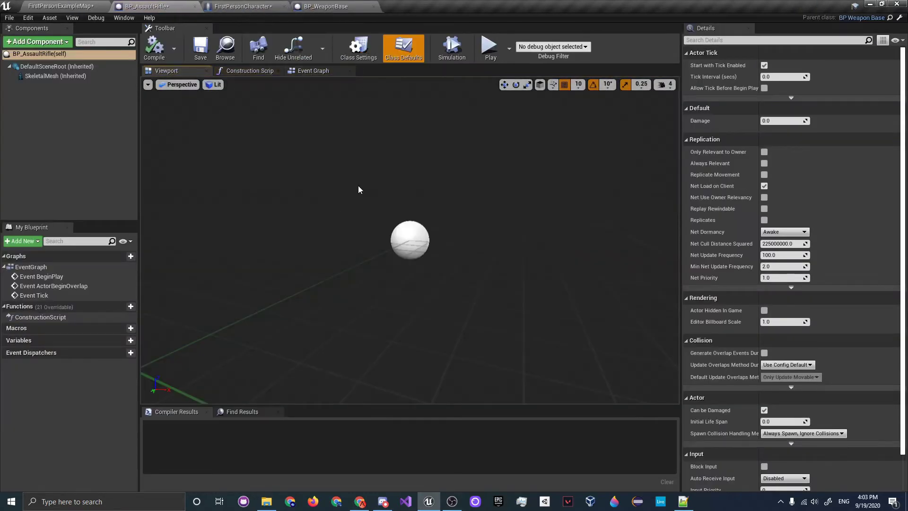
pyautogui.moveTo(358, 188); pyautogui.dragTo(349, 176, button='right')
pyautogui.moveTo(362, 212); pyautogui.dragTo(373, 195, button='right')
pyautogui.click(57, 75)
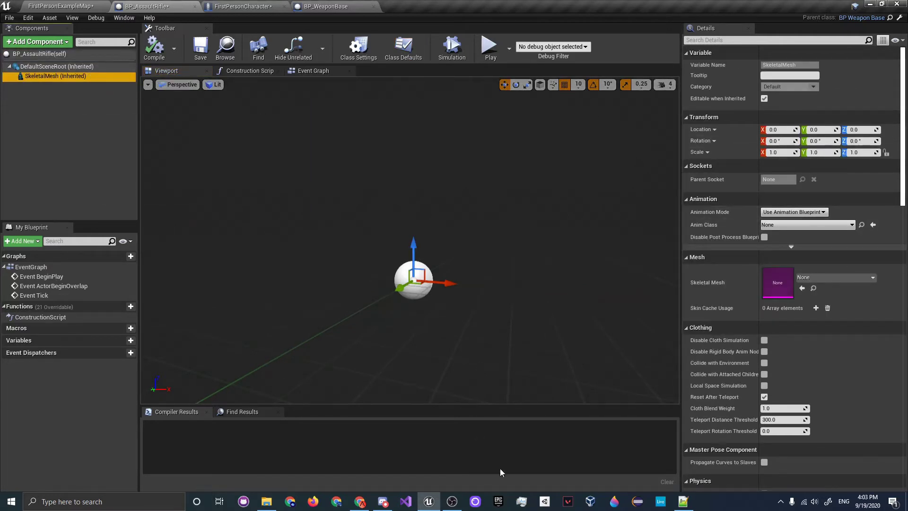
# Step: Switch to the Epic Games Launcher and search the Unreal Engine library's vault for "military"
pyautogui.click(501, 504)
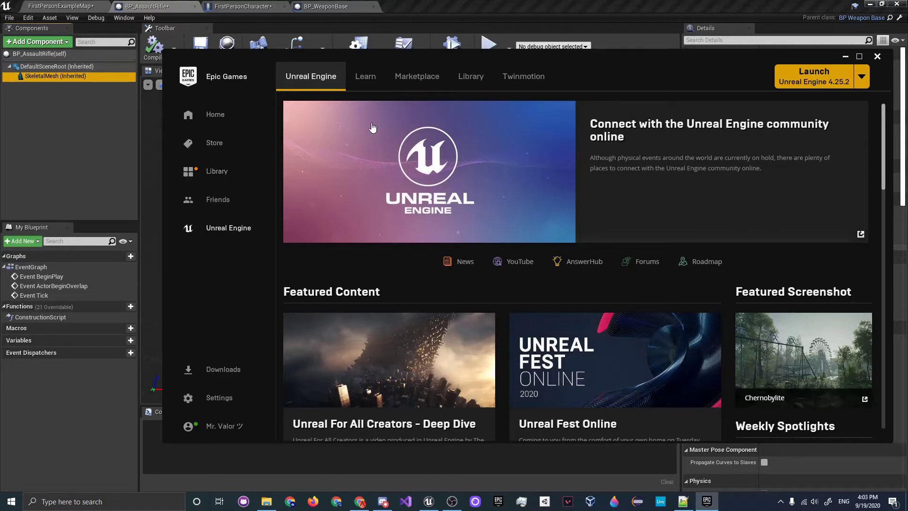
pyautogui.click(471, 76)
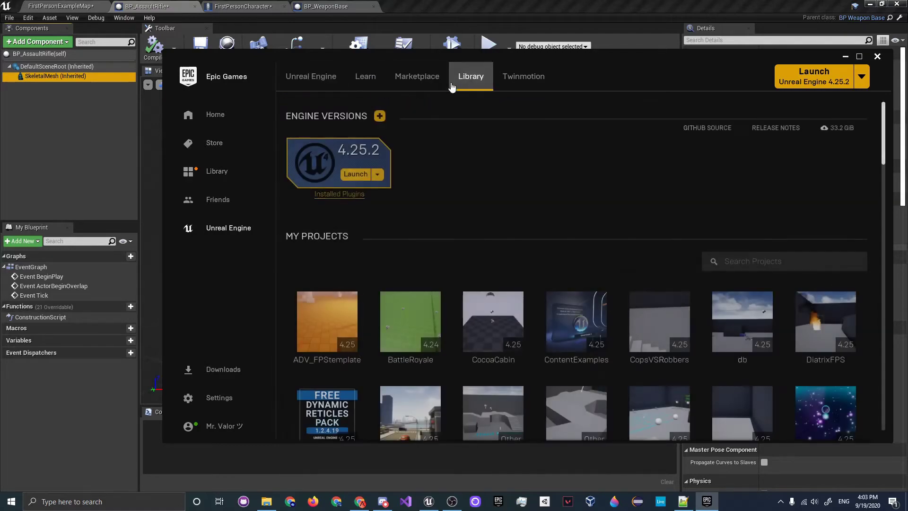
pyautogui.scroll(-4, 557, 279)
pyautogui.scroll(-12, 558, 265)
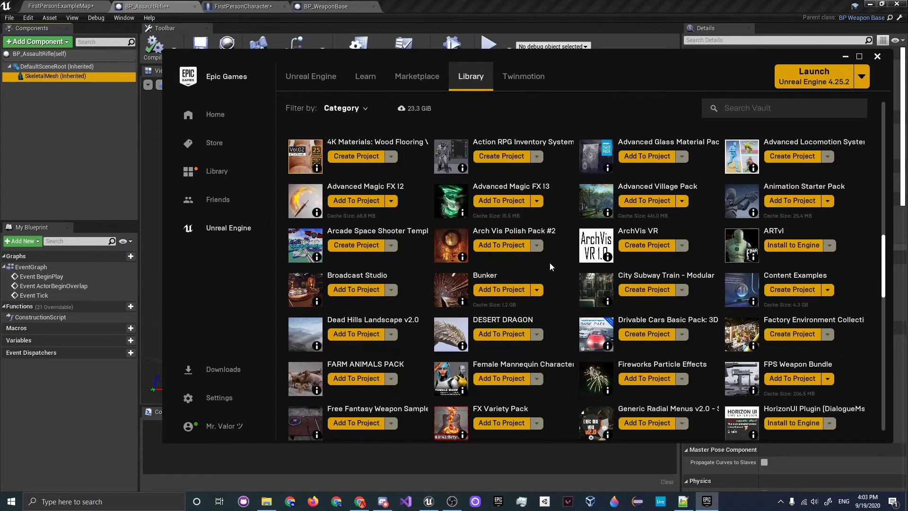
pyautogui.scroll(-1, 550, 261)
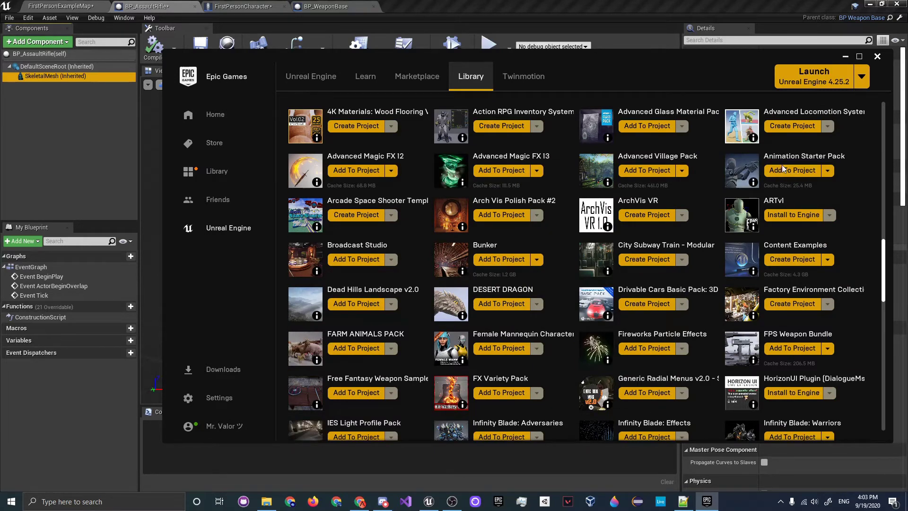
pyautogui.scroll(-6, 390, 387)
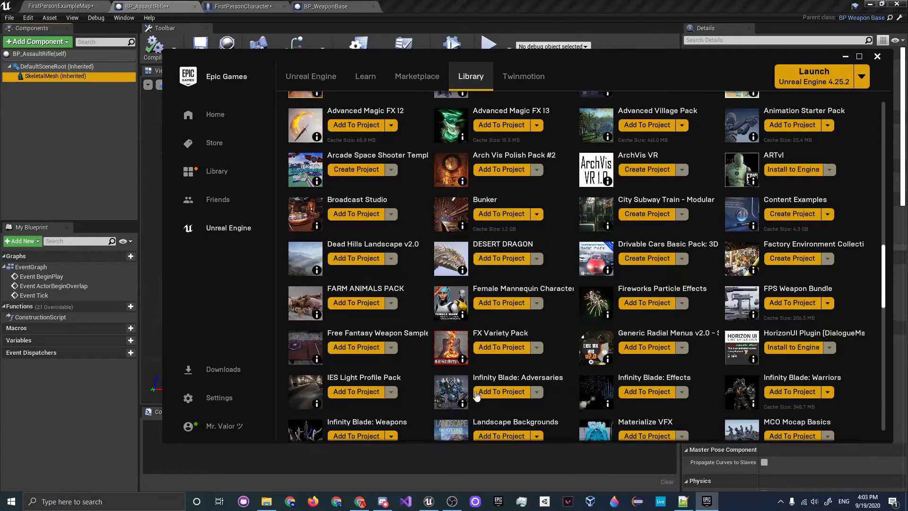
pyautogui.scroll(-9, 509, 393)
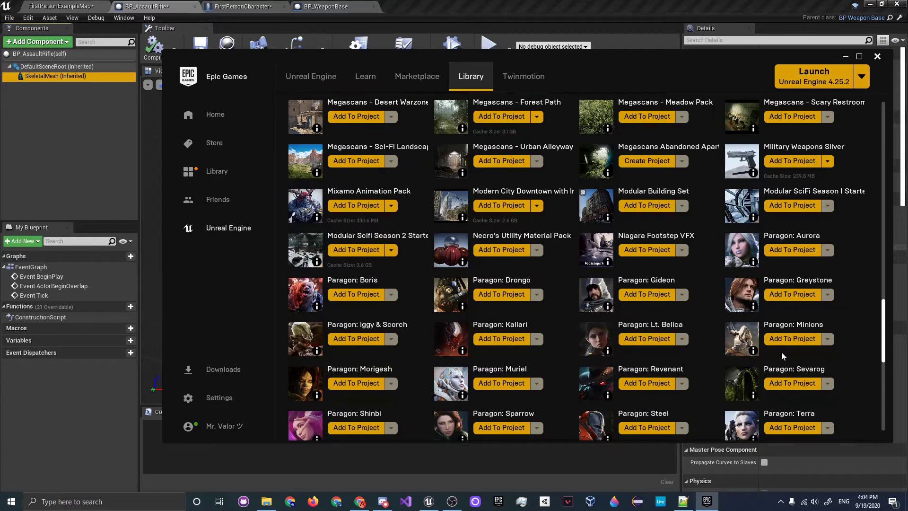
pyautogui.moveTo(880, 318); pyautogui.dragTo(874, 223)
pyautogui.click(772, 368)
pyautogui.write('military')
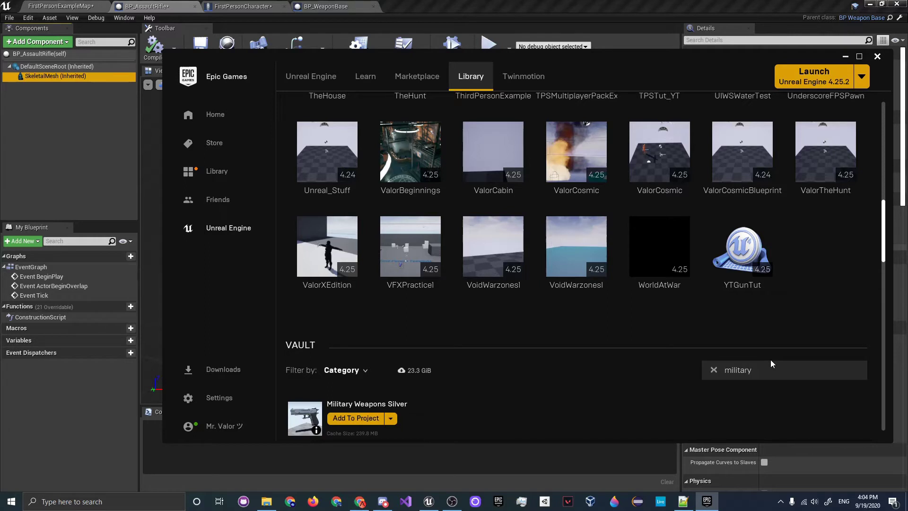
pyautogui.scroll(-2, 554, 343)
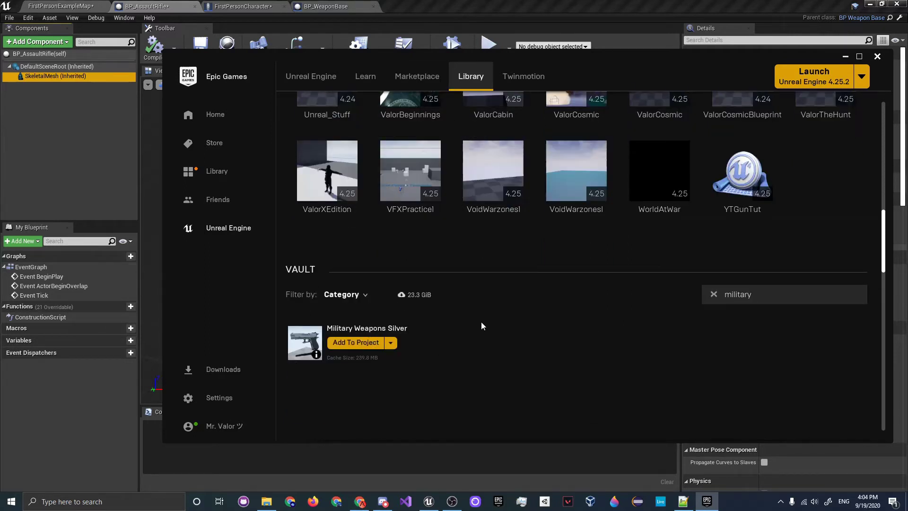
# Step: Add the Military Weapons Silver pack to the YTGunTut project using asset version 4.21
pyautogui.click(356, 342)
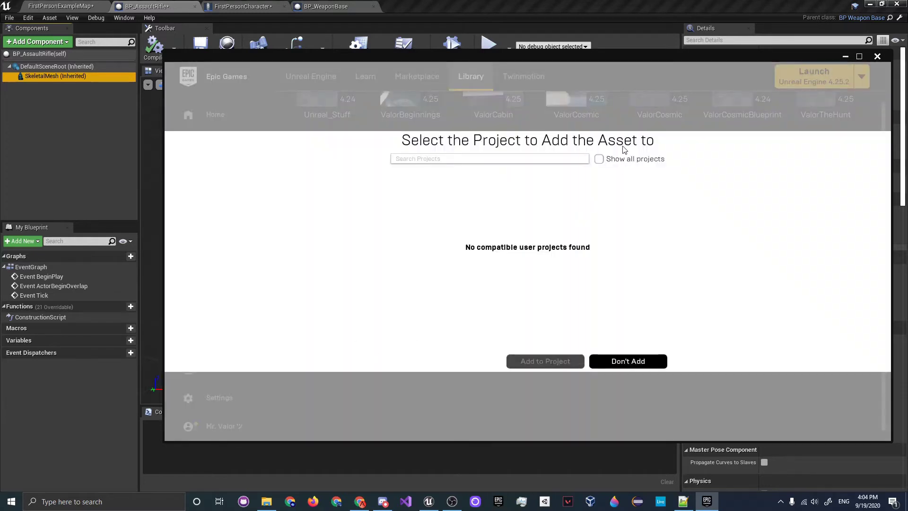
pyautogui.click(600, 159)
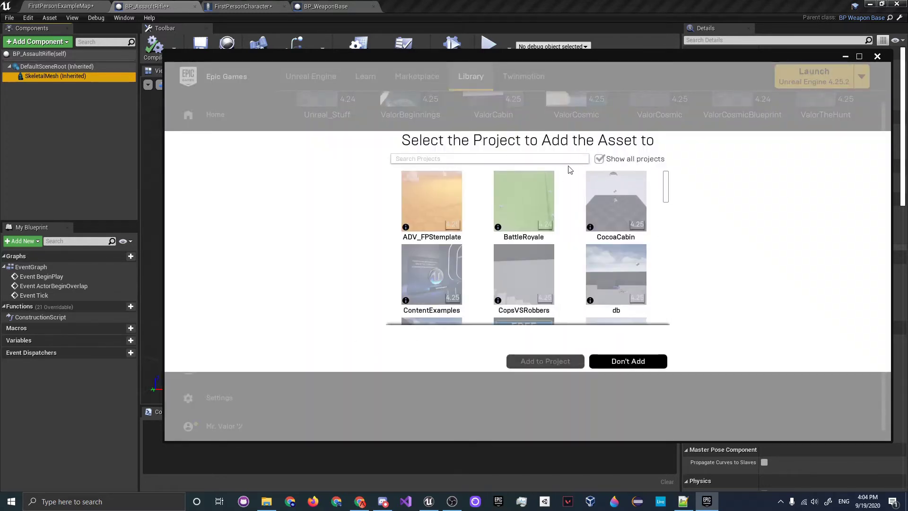
pyautogui.write('ytg')
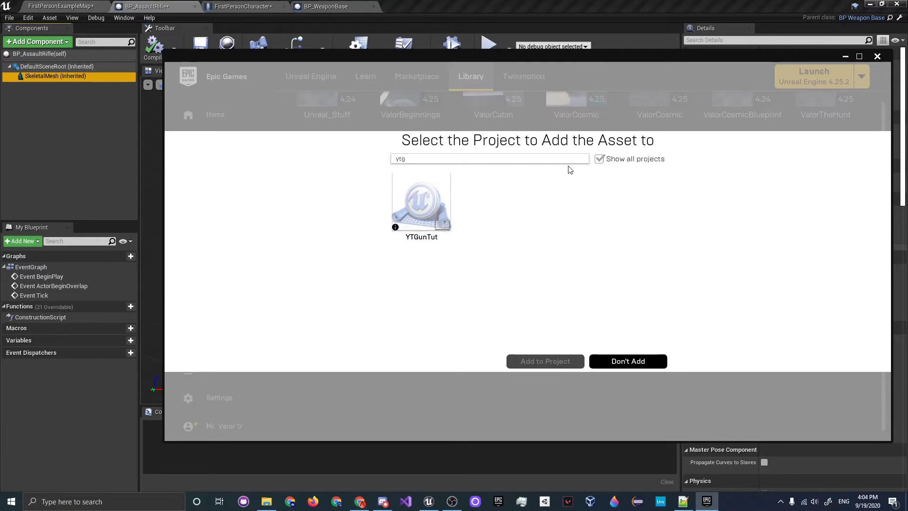
pyautogui.click(448, 242)
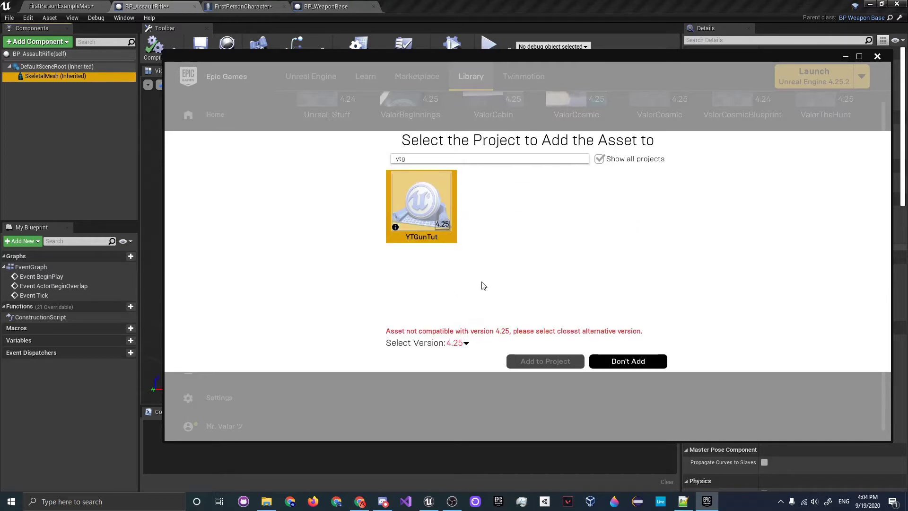
pyautogui.click(462, 344)
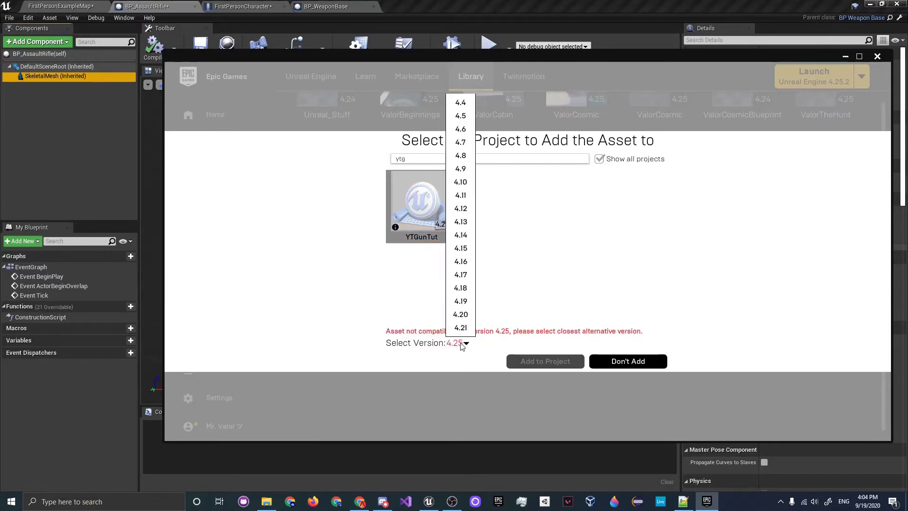
pyautogui.click(462, 328)
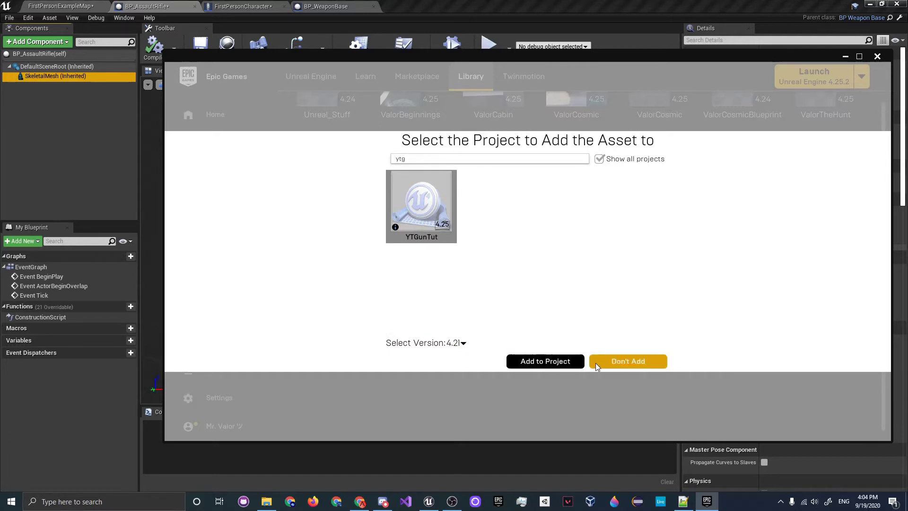
pyautogui.click(541, 362)
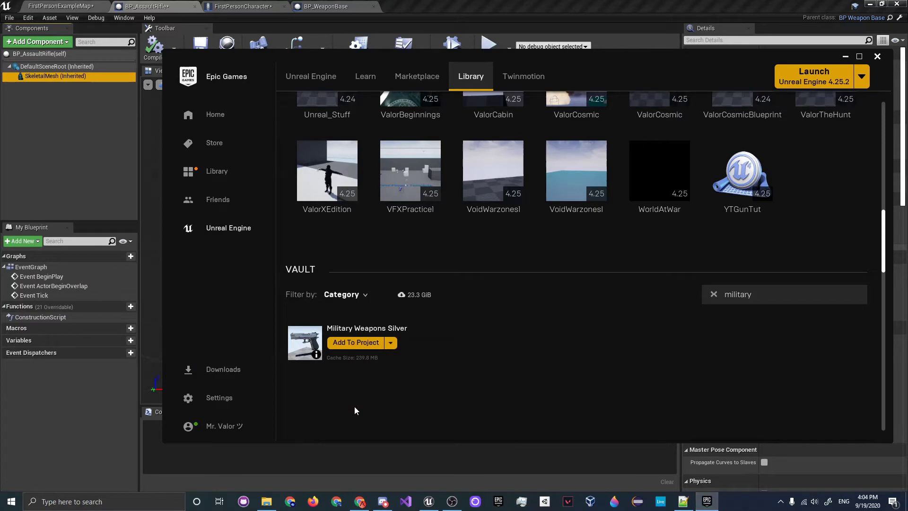
# Step: Close the launcher and open the MilitaryWeapSilver folder in the Unreal project's content
pyautogui.click(876, 59)
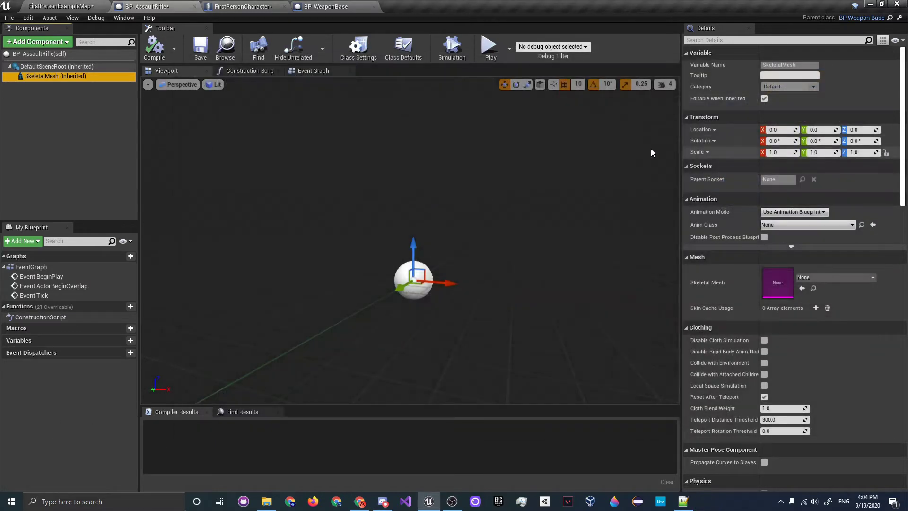
pyautogui.click(76, 5)
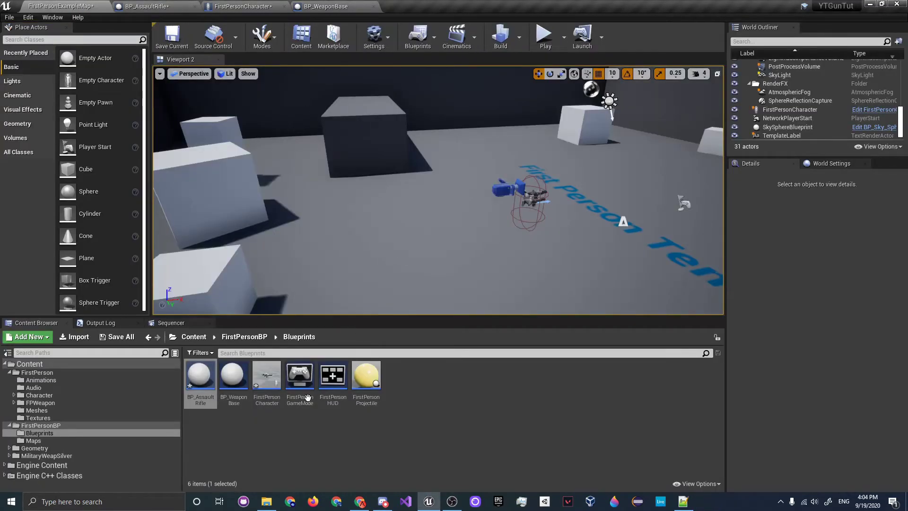
pyautogui.click(59, 457)
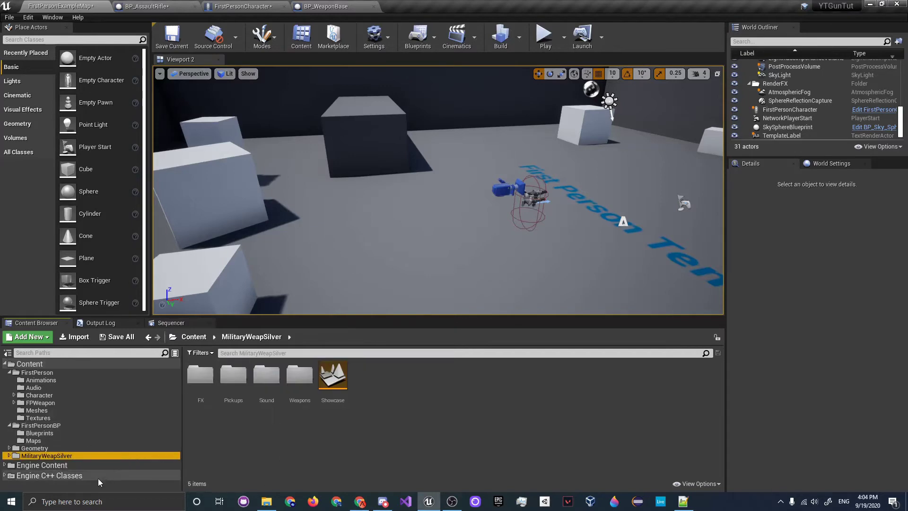
# Step: Assign Assault_Rifle_A as the skeletal mesh of BP_AssaultRifle's SkeletalMesh component and inspect the rifle in the viewport
pyautogui.click(147, 6)
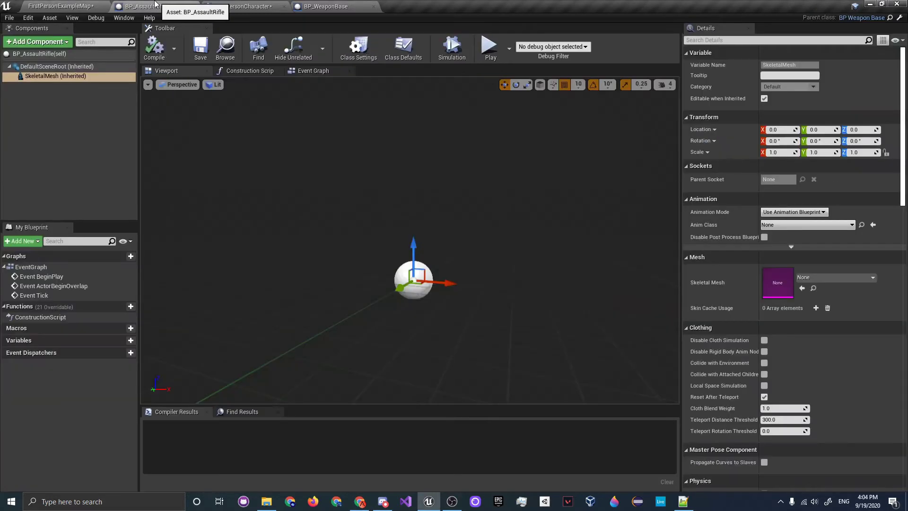
pyautogui.click(838, 278)
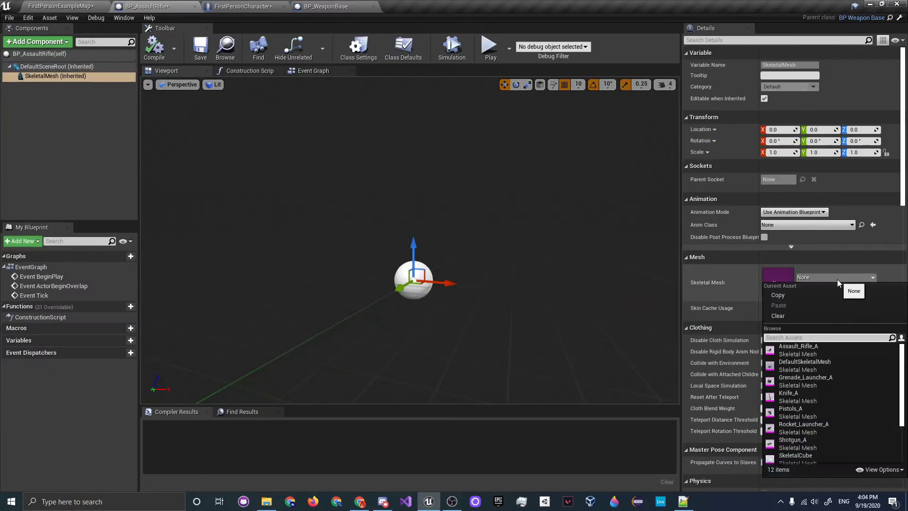
pyautogui.click(828, 353)
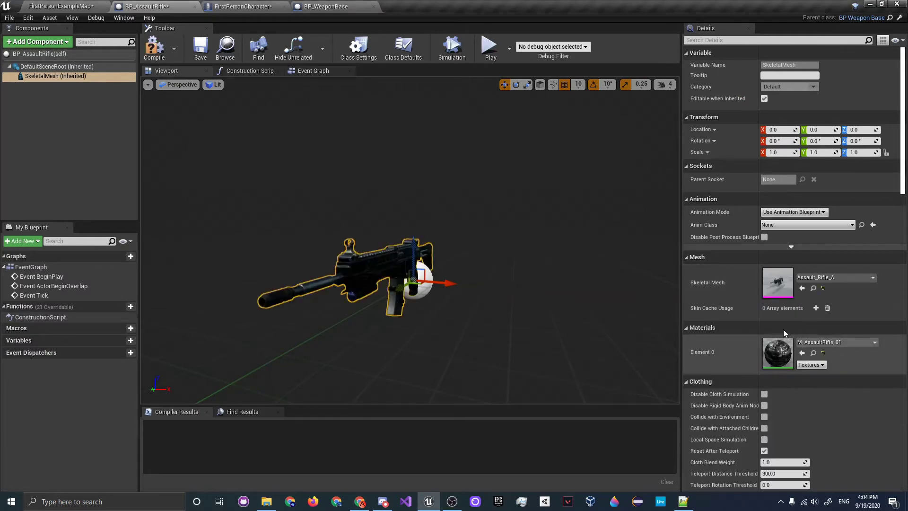
pyautogui.moveTo(410, 240); pyautogui.dragTo(189, 223, button='right')
pyautogui.scroll(-5, 410, 251)
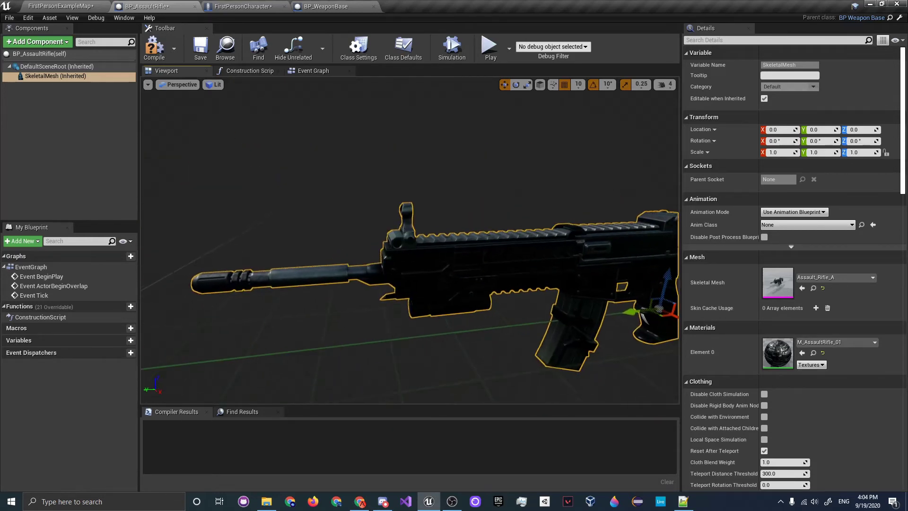
pyautogui.moveTo(409, 251); pyautogui.dragTo(543, 316, button='right')
# Step: Compile the FirstPersonCharacter blueprint and align the Spawn Actor node level with Event BeginPlay
pyautogui.click(258, 6)
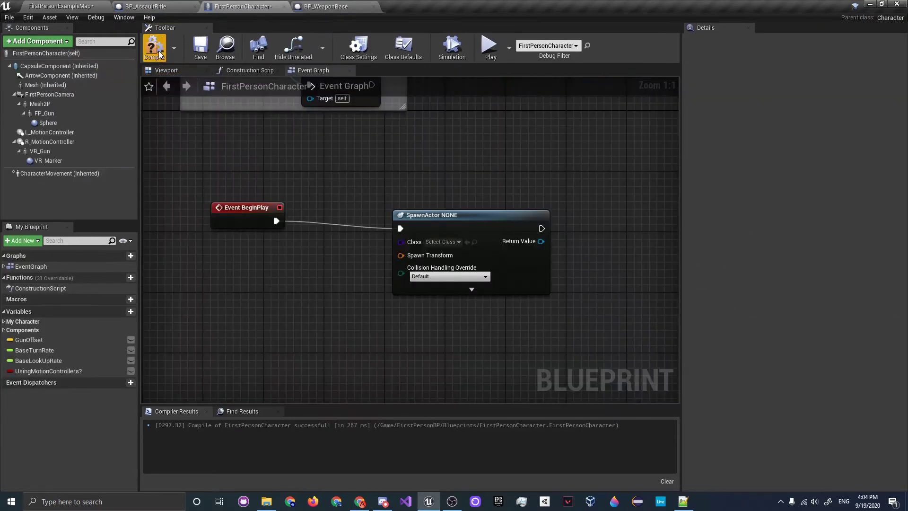
pyautogui.click(154, 48)
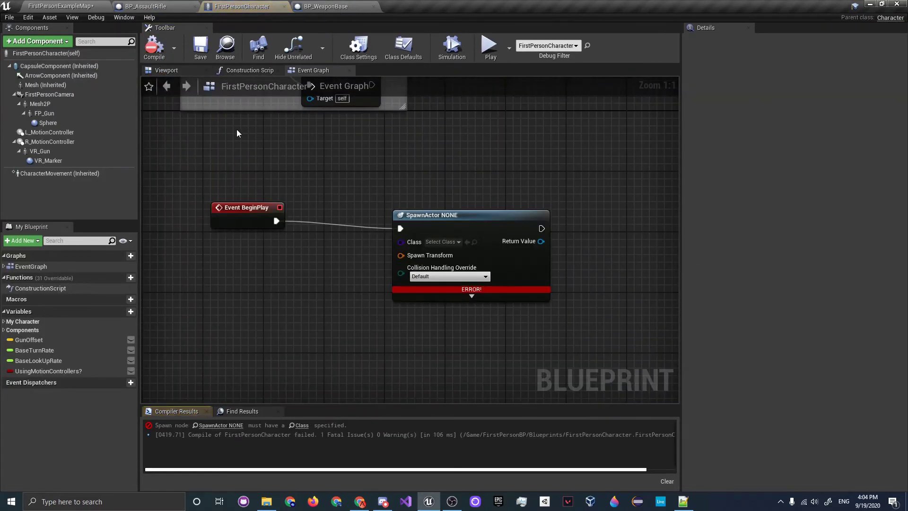
pyautogui.moveTo(388, 316); pyautogui.dragTo(293, 331, button='right')
pyautogui.moveTo(375, 233); pyautogui.dragTo(405, 225)
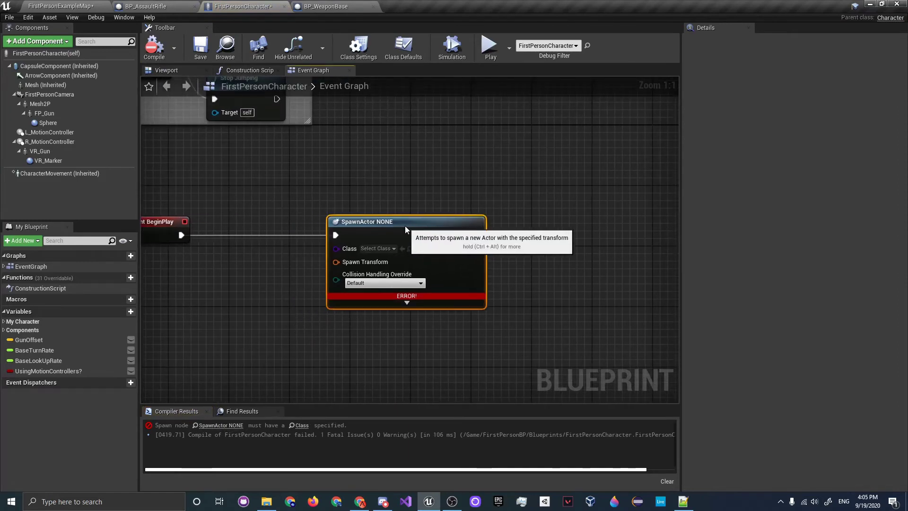
# Step: Set the Spawn Actor node's class to BP_AssaultRifle and feed its Spawn Transform from a new Make Transform node
pyautogui.click(374, 248)
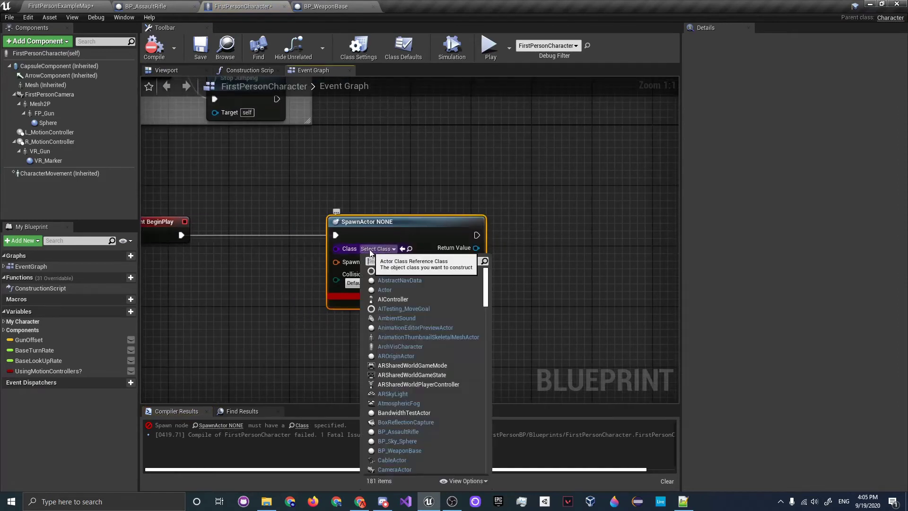
pyautogui.click(425, 432)
pyautogui.moveTo(336, 268); pyautogui.dragTo(171, 273)
pyautogui.write('mak')
pyautogui.press('Down')
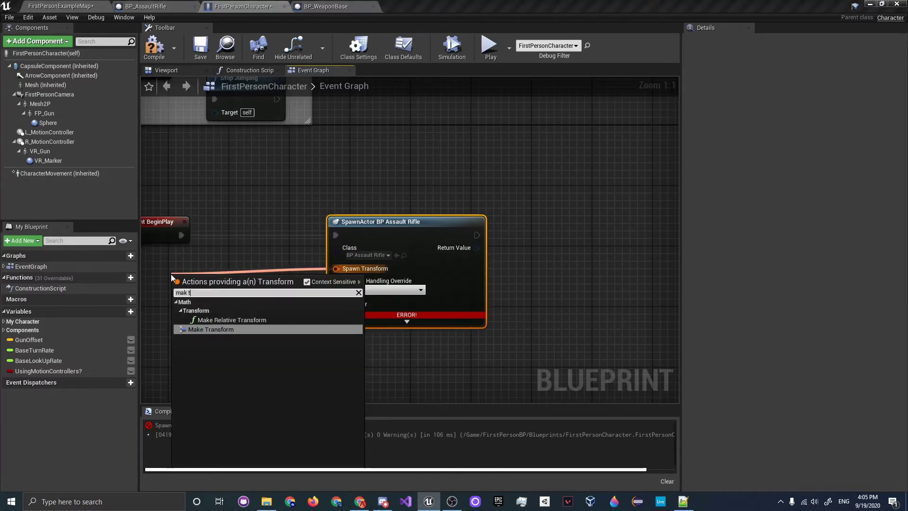
pyautogui.press('Return')
pyautogui.moveTo(320, 273); pyautogui.dragTo(463, 217, button='right')
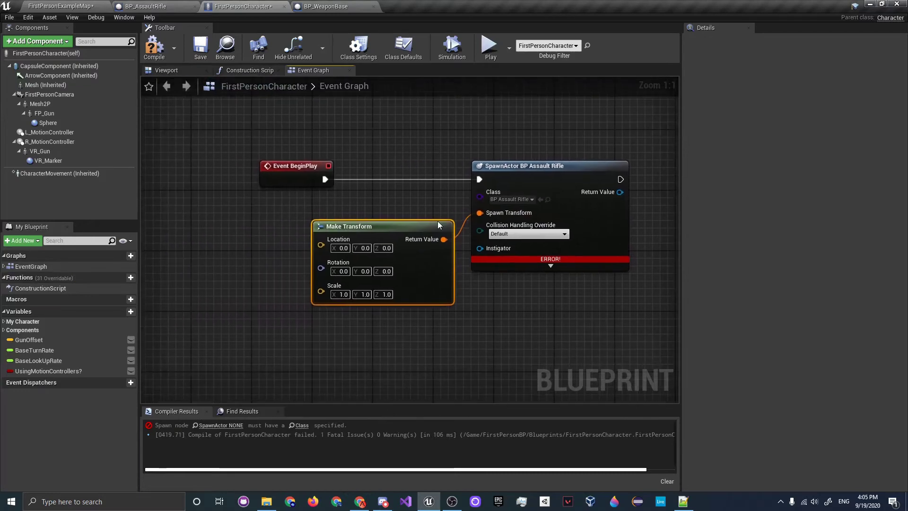
# Step: Move the Make Transform node farther from the Spawn Actor node and set its Collision Handling Override to Always Spawn, Ignore Collisions
pyautogui.moveTo(421, 231); pyautogui.dragTo(306, 239)
pyautogui.click(547, 266)
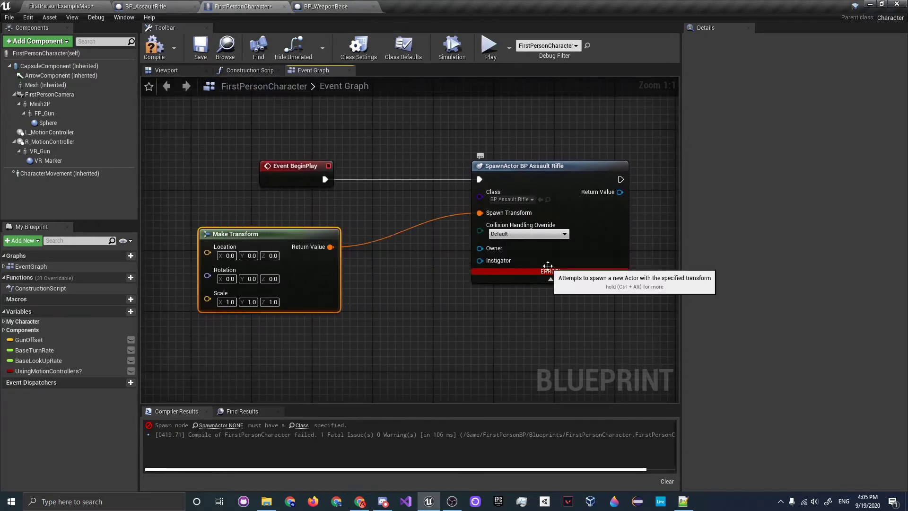
pyautogui.click(522, 235)
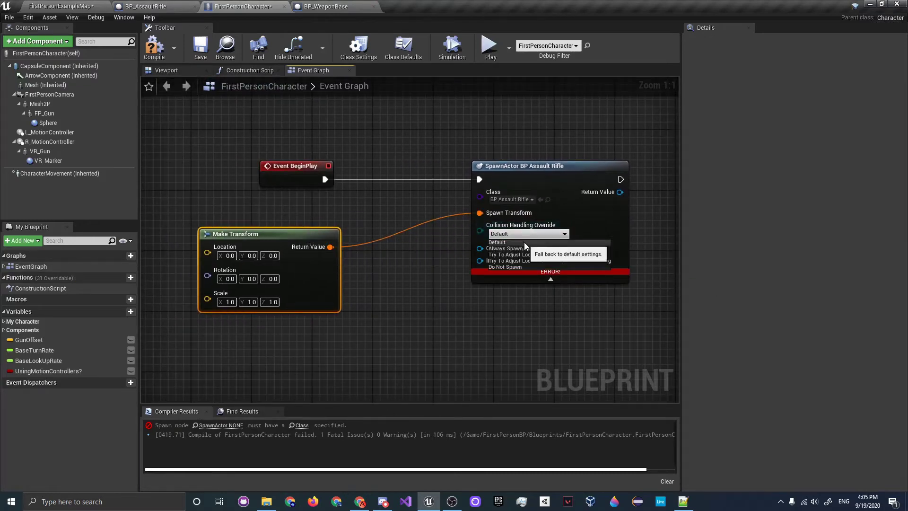
pyautogui.click(535, 248)
pyautogui.moveTo(606, 294); pyautogui.dragTo(495, 302, button='right')
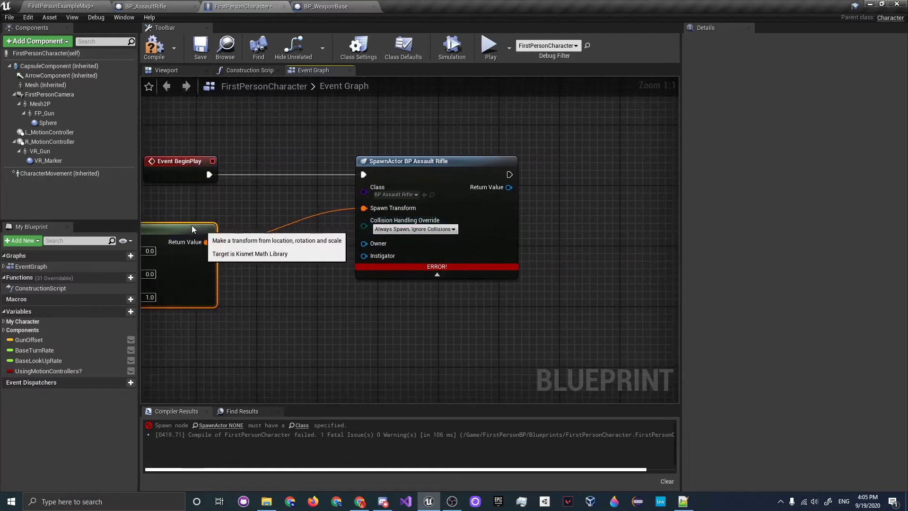
# Step: Connect a Self reference to the Owner input of the SpawnActor BP Assault Rifle node
pyautogui.moveTo(227, 256); pyautogui.dragTo(351, 234, button='right')
pyautogui.moveTo(496, 225); pyautogui.dragTo(404, 251)
pyautogui.write('self')
pyautogui.press('Return')
# Step: Promote the Spawn Actor node's Return Value to a variable named EquippedWeapon
pyautogui.moveTo(660, 203); pyautogui.dragTo(463, 225, button='right')
pyautogui.moveTo(435, 188); pyautogui.dragTo(361, 194, button='right')
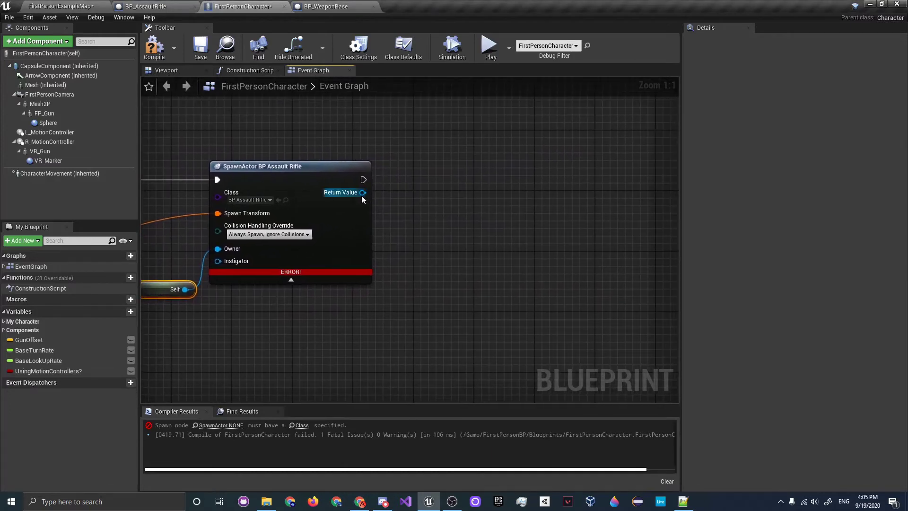
pyautogui.rightClick(361, 192)
pyautogui.click(399, 204)
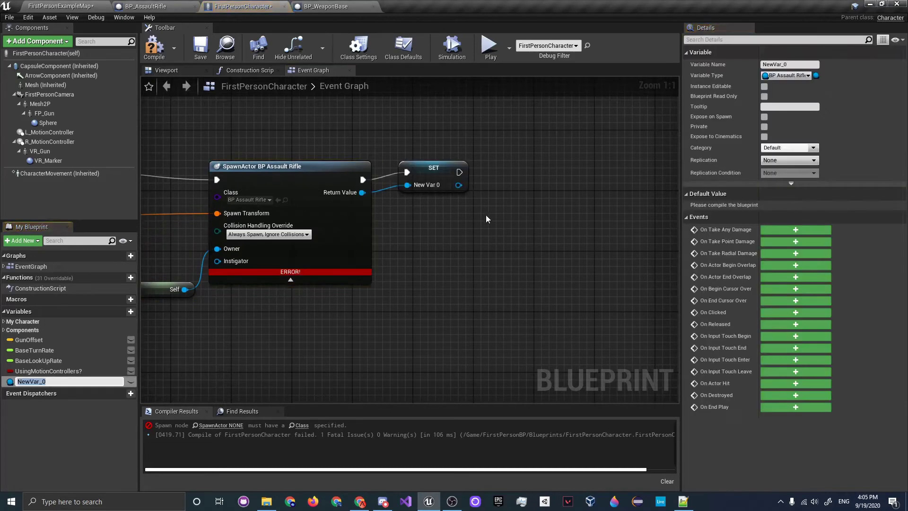
pyautogui.moveTo(486, 215); pyautogui.dragTo(457, 222, button='right')
pyautogui.click(789, 65)
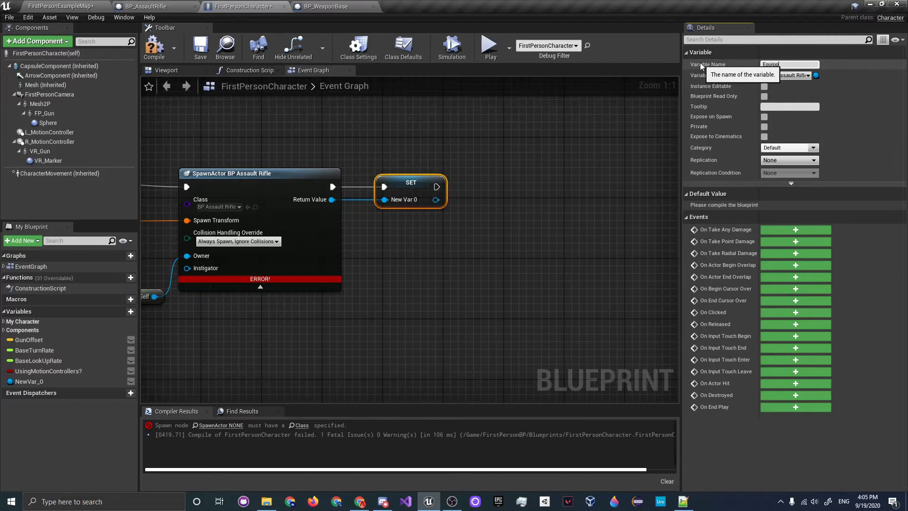
pyautogui.press('Return')
# Step: Add an AttachActorToComponent node from the Equipped Weapon setter's output, align it with the setter and delete the redundant Equipped Weapon getter
pyautogui.moveTo(428, 188); pyautogui.dragTo(317, 208, button='right')
pyautogui.moveTo(312, 206); pyautogui.dragTo(396, 228)
pyautogui.write('atta')
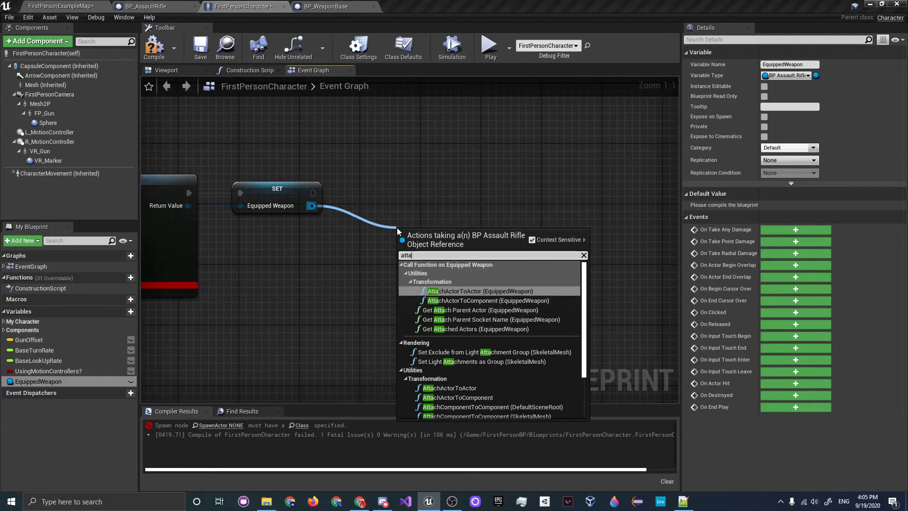
pyautogui.write('ch actor to compon')
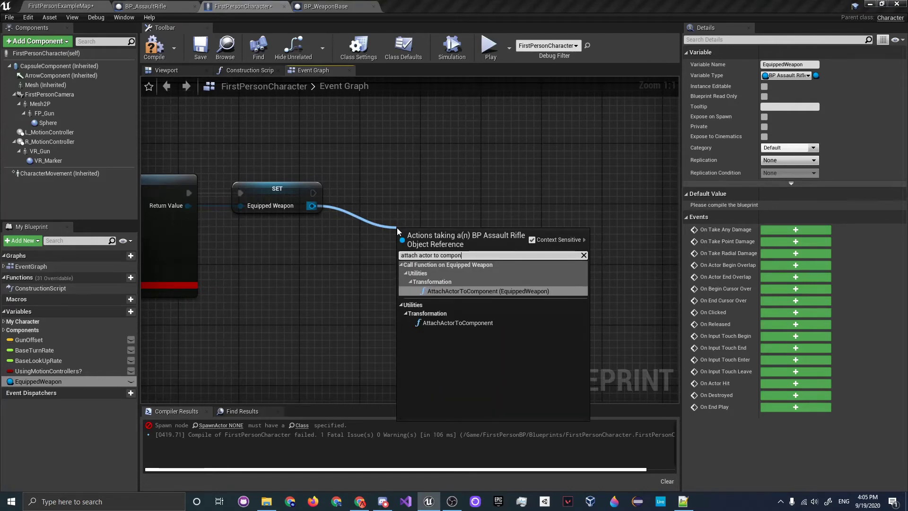
pyautogui.press('Return')
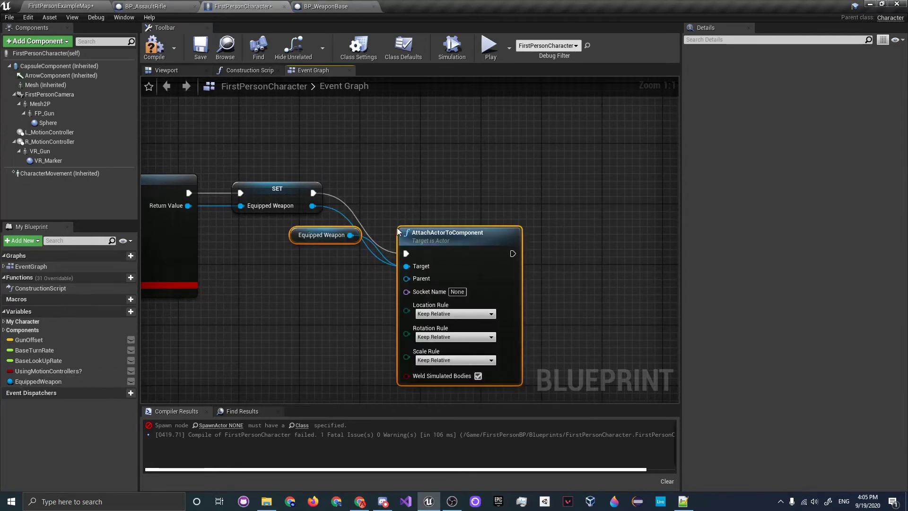
pyautogui.moveTo(452, 213); pyautogui.dragTo(445, 175)
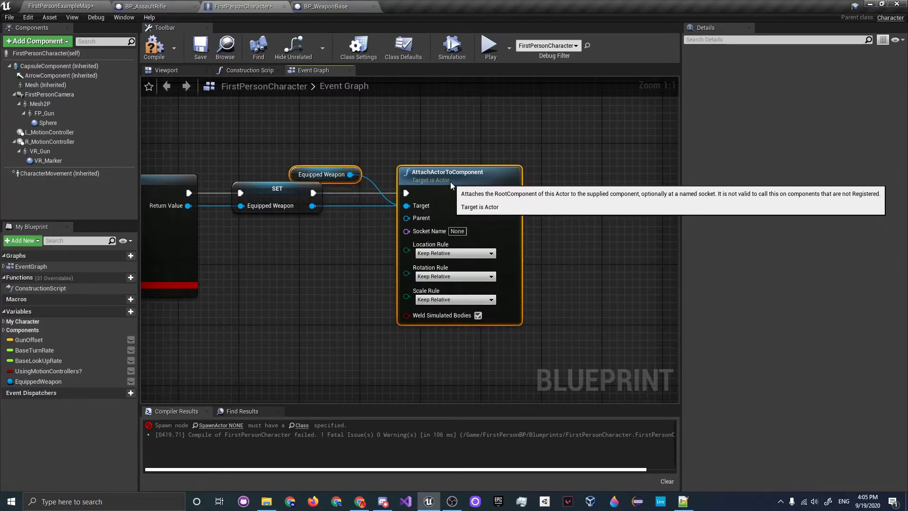
pyautogui.click(343, 175)
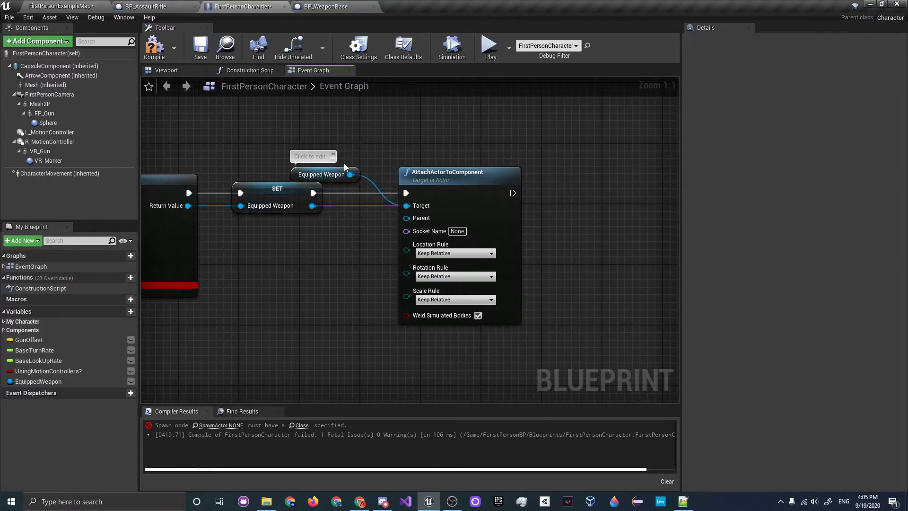
pyautogui.press('Delete')
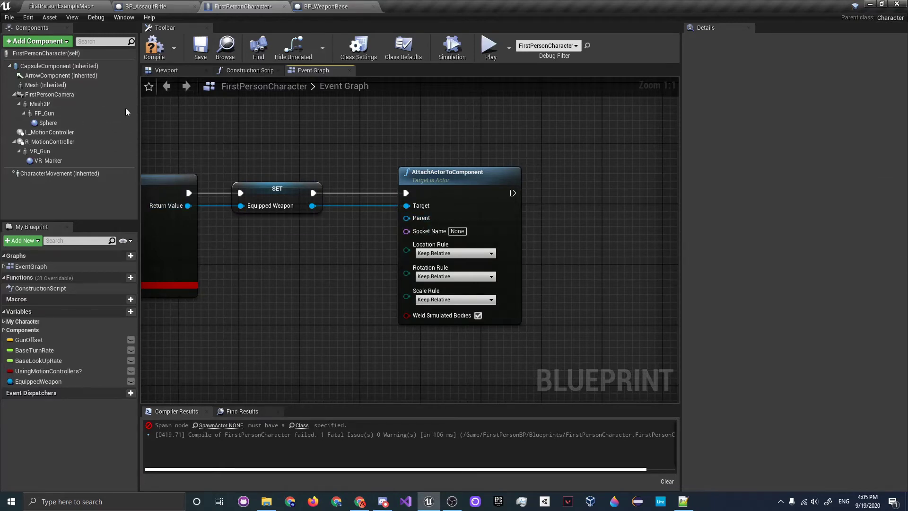
# Step: Inspect the character's gun meshes in the viewport and delete the FP_Gun and VR_Gun components
pyautogui.click(50, 103)
pyautogui.click(64, 116)
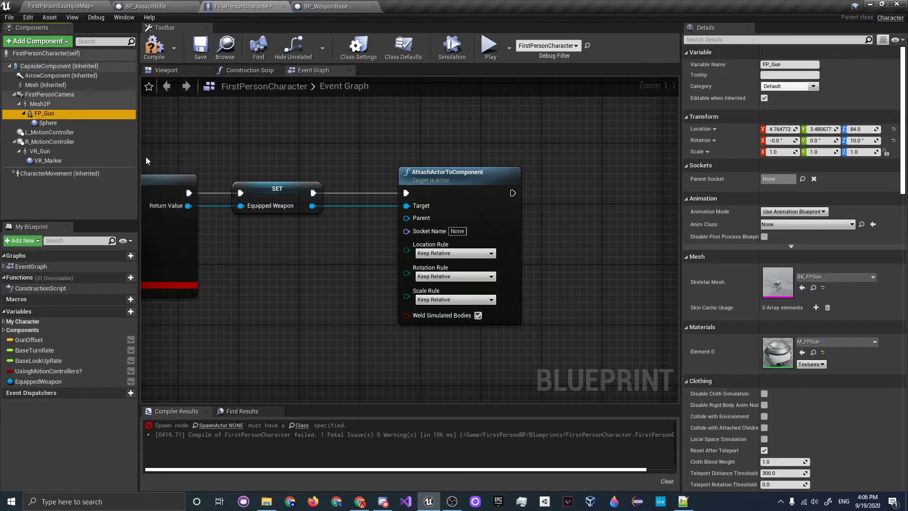
pyautogui.click(161, 70)
pyautogui.press('w')
pyautogui.moveTo(432, 248); pyautogui.dragTo(428, 241, button='right')
pyautogui.press('s')
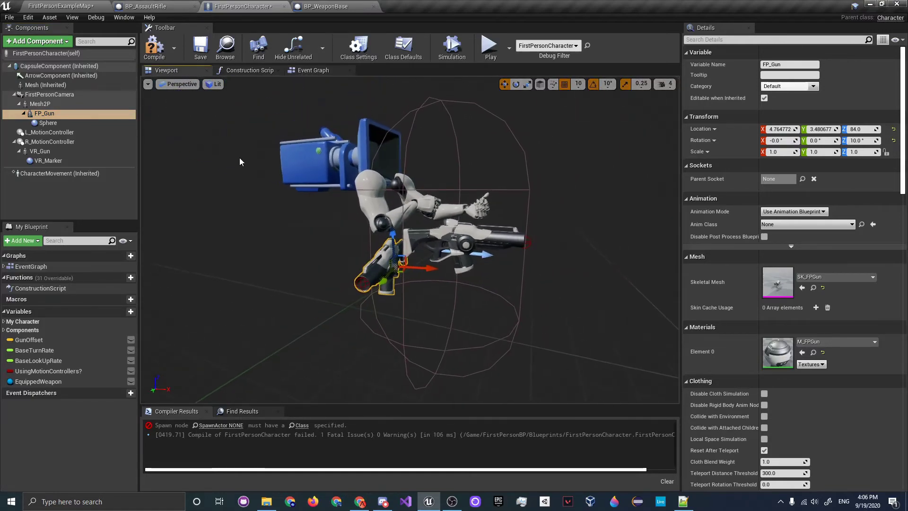
pyautogui.click(65, 115)
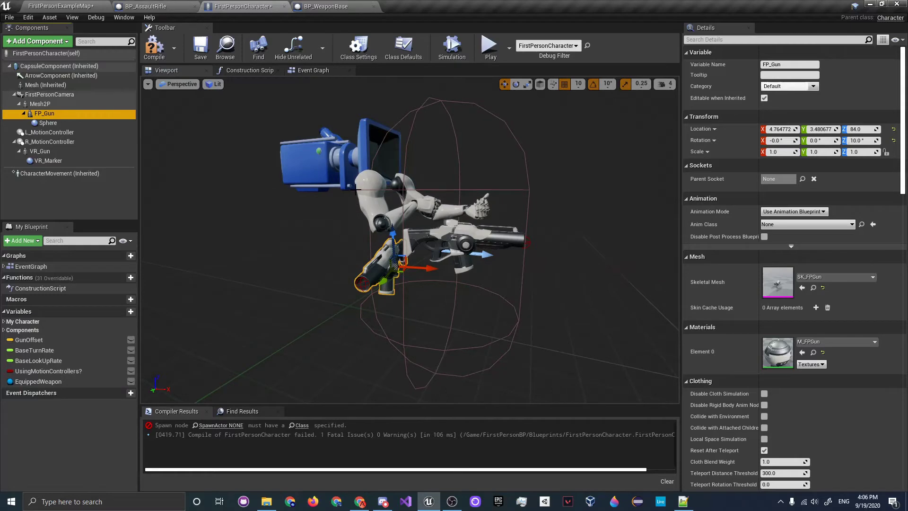
pyautogui.press('Delete')
pyautogui.click(471, 238)
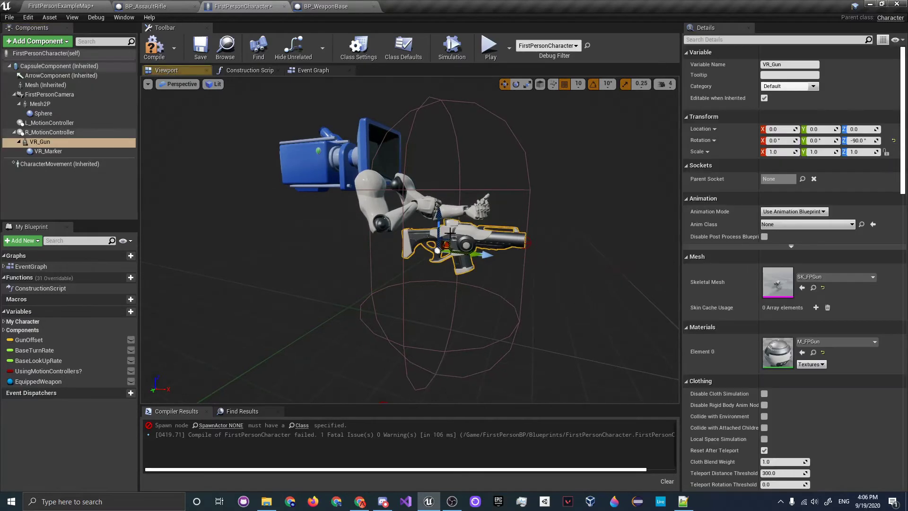
pyautogui.press('Delete')
# Step: Delete the R_MotionController, L_MotionController and VR_Marker components from the character
pyautogui.click(60, 131)
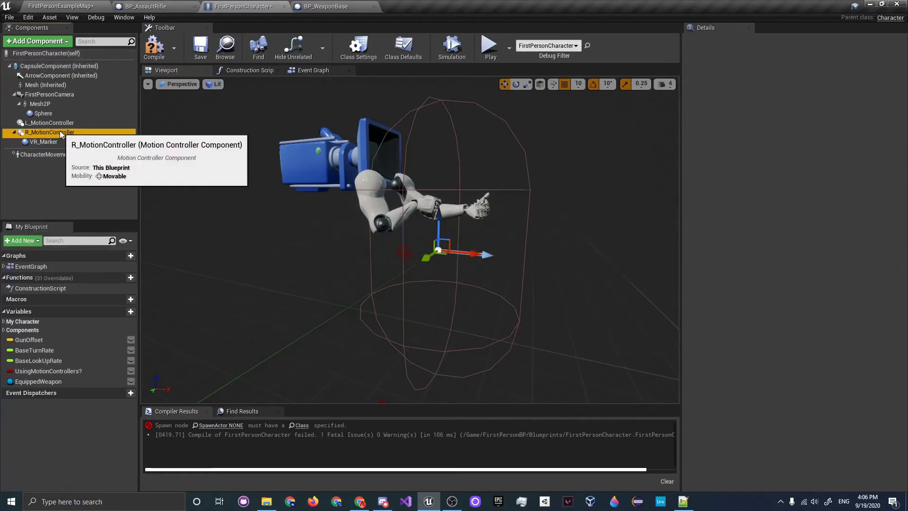
pyautogui.press('Delete')
pyautogui.click(63, 121)
pyautogui.press('Delete')
pyautogui.click(64, 123)
pyautogui.press('Delete')
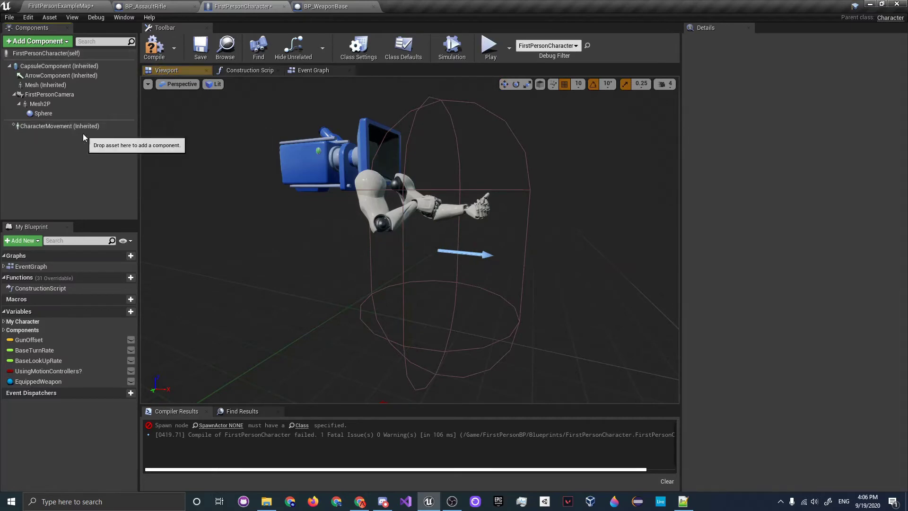
# Step: Add a Mesh2P reference to the Event Graph and connect it to the Parent input of AttachActorToComponent
pyautogui.click(63, 104)
pyautogui.click(57, 94)
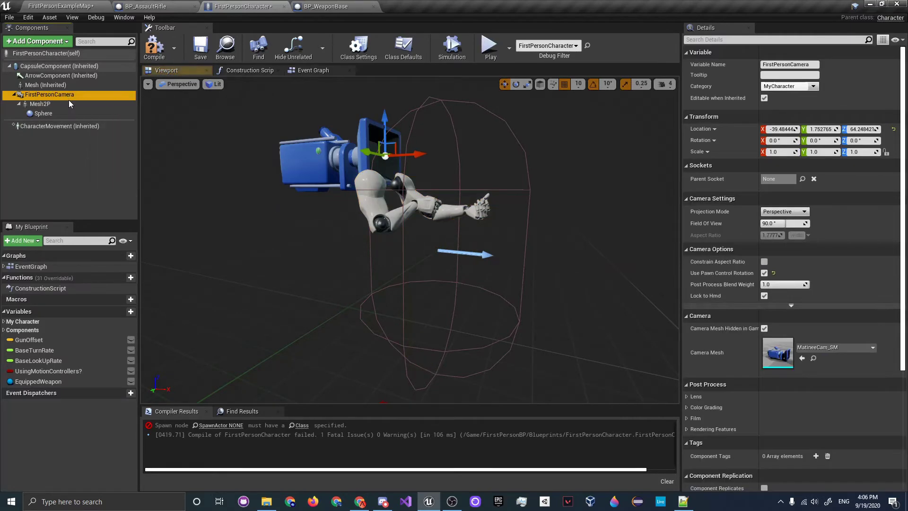
pyautogui.click(66, 104)
pyautogui.click(70, 113)
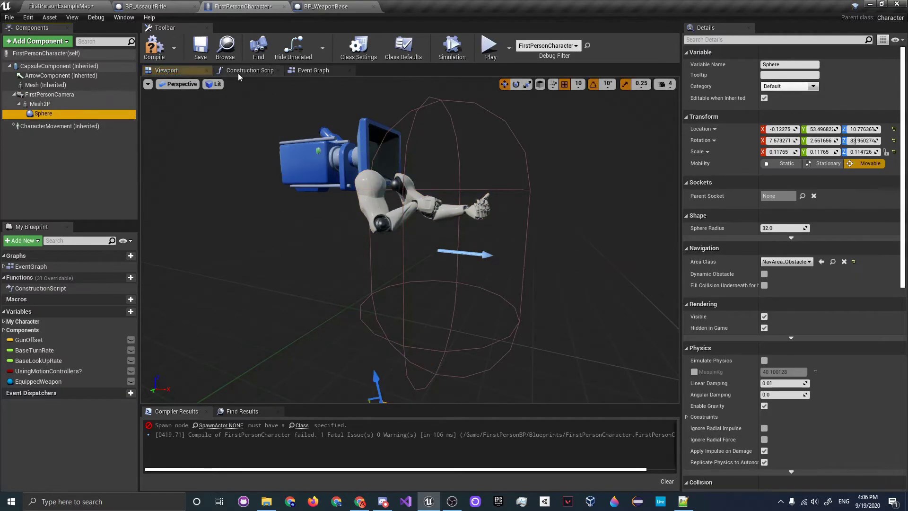
pyautogui.click(243, 71)
pyautogui.click(303, 71)
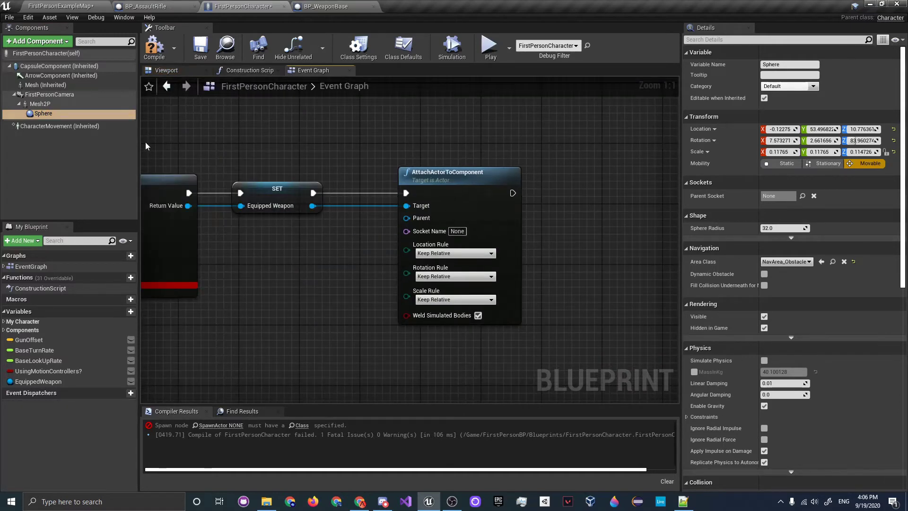
pyautogui.keyDown('ctrl'); pyautogui.moveTo(84, 102); pyautogui.dragTo(239, 238); pyautogui.keyUp('ctrl')
pyautogui.click(251, 264)
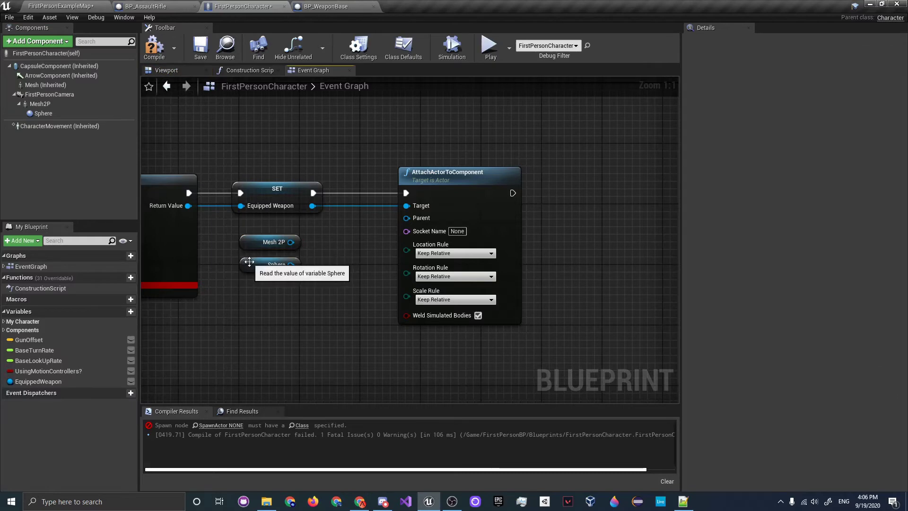
pyautogui.press('Delete')
pyautogui.moveTo(291, 242); pyautogui.dragTo(410, 220)
# Step: Set the Socket Name of AttachActorToComponent to WeaponSocket
pyautogui.moveTo(519, 272); pyautogui.dragTo(444, 276, button='right')
pyautogui.click(382, 235)
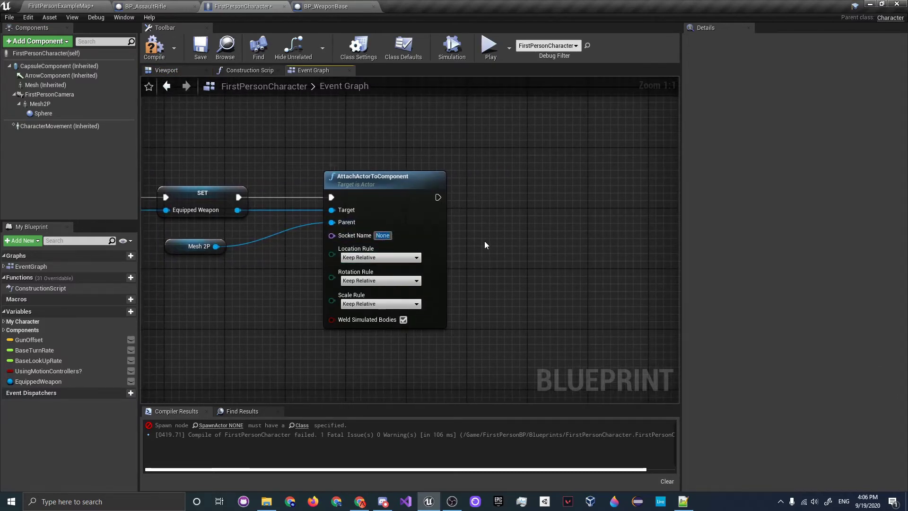
pyautogui.write('Wea')
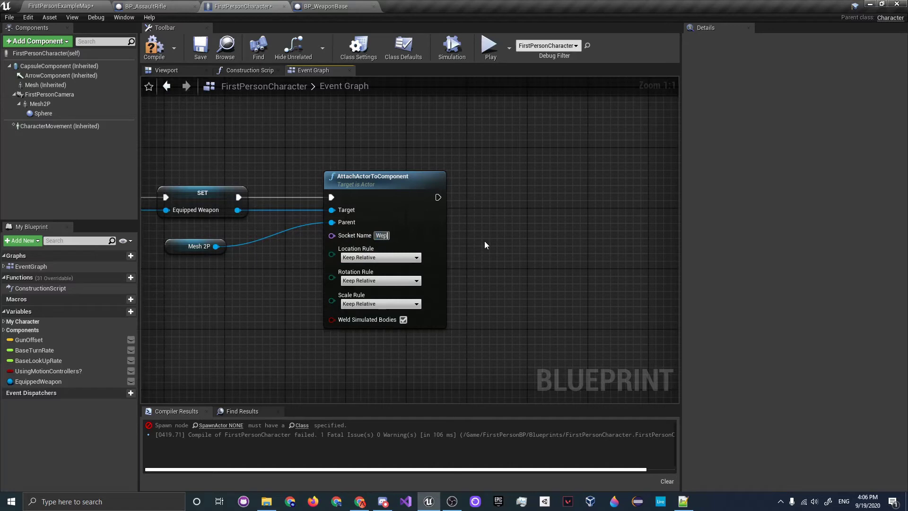
pyautogui.write('ponSocket')
pyautogui.press('Return')
# Step: Set the Location, Rotation and Scale rules of AttachActorToComponent to Snap to Target
pyautogui.click(366, 264)
pyautogui.click(376, 272)
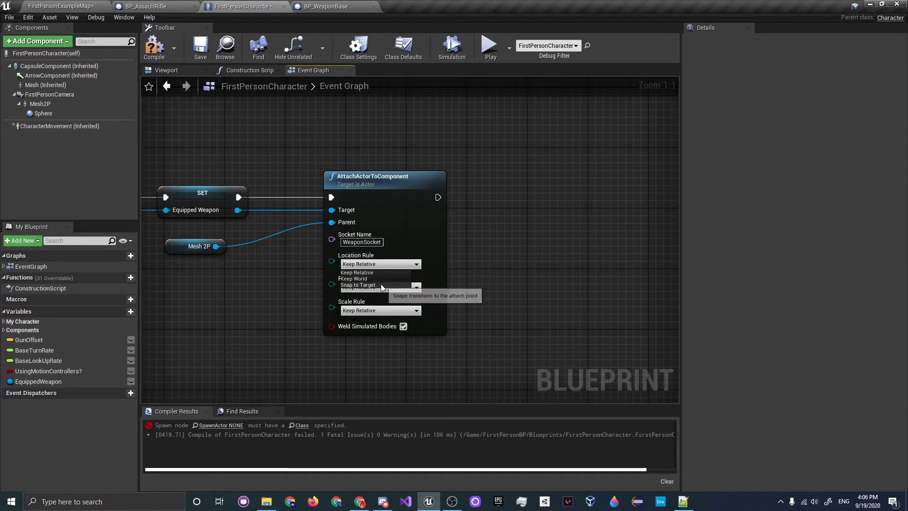
pyautogui.click(382, 285)
pyautogui.click(385, 307)
pyautogui.click(386, 311)
pyautogui.click(391, 331)
# Step: Compile the FirstPersonCharacter blueprint and go to the node referenced by the compiler error
pyautogui.moveTo(434, 361); pyautogui.dragTo(279, 396, button='right')
pyautogui.moveTo(323, 279); pyautogui.dragTo(438, 219, button='right')
pyautogui.click(155, 59)
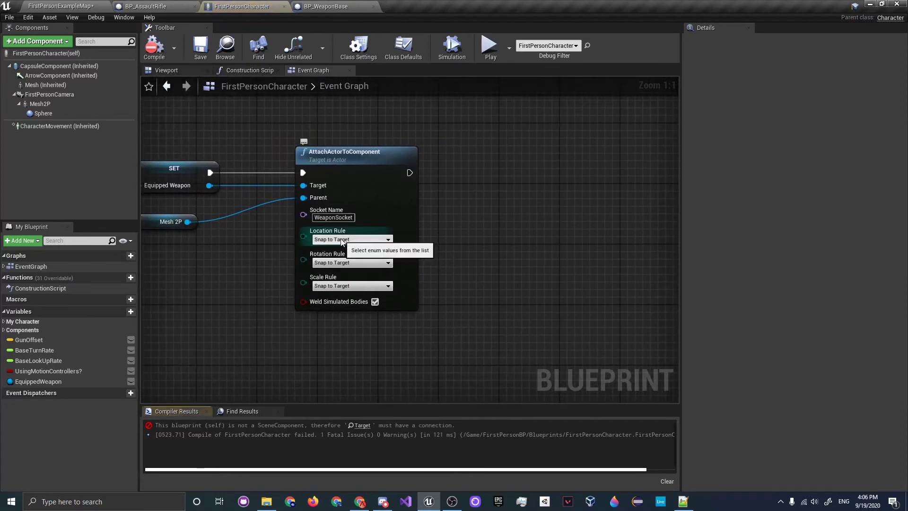
pyautogui.moveTo(276, 265); pyautogui.dragTo(487, 270, button='right')
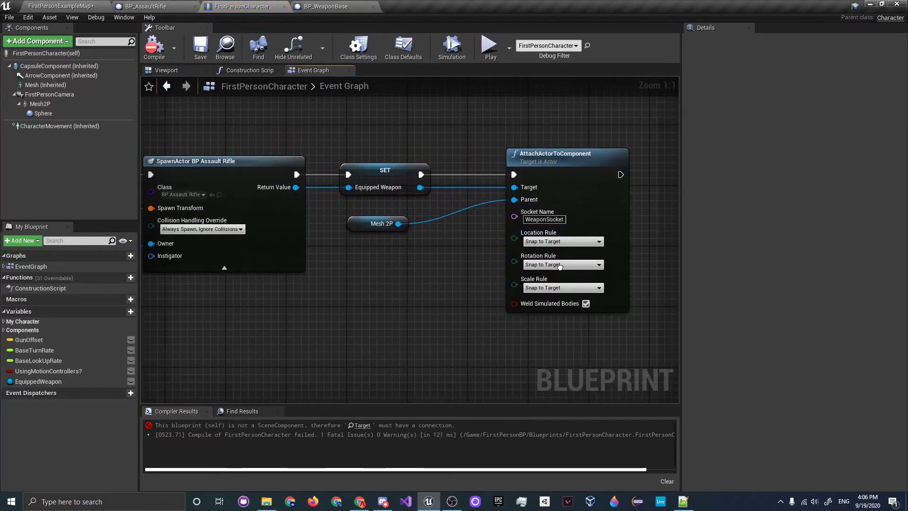
pyautogui.moveTo(415, 279)
pyautogui.mouseDown(button='right')
pyautogui.moveTo(593, 270)
pyautogui.moveTo(340, 272)
pyautogui.mouseUp(button='right')
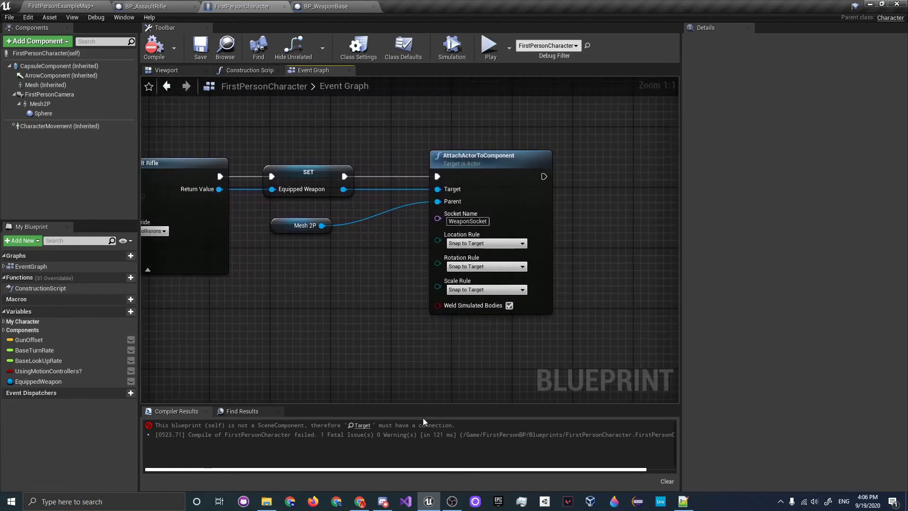
pyautogui.click(363, 425)
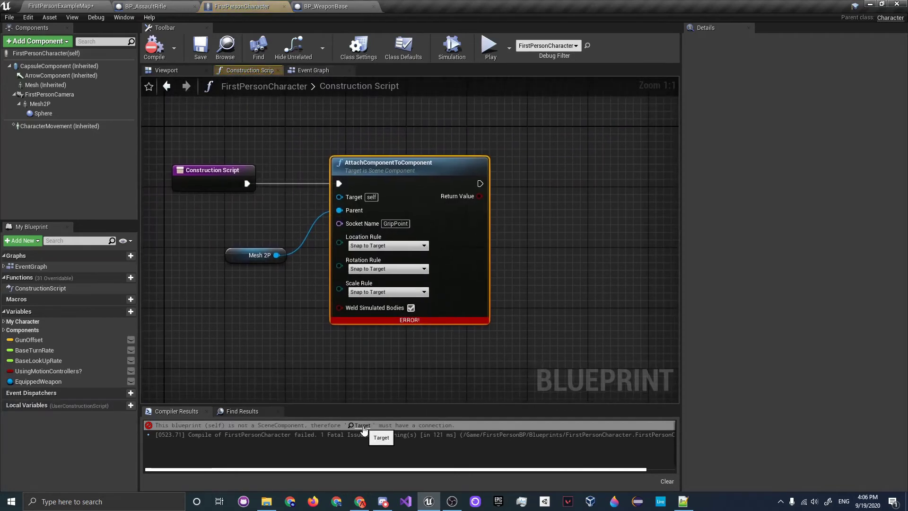
# Step: Delete the AttachComponentToComponent and Mesh 2P nodes from the Construction Script and recompile the blueprint
pyautogui.scroll(-2, 439, 347)
pyautogui.click(282, 225)
pyautogui.moveTo(282, 225); pyautogui.dragTo(175, 226)
pyautogui.moveTo(249, 214); pyautogui.dragTo(502, 358)
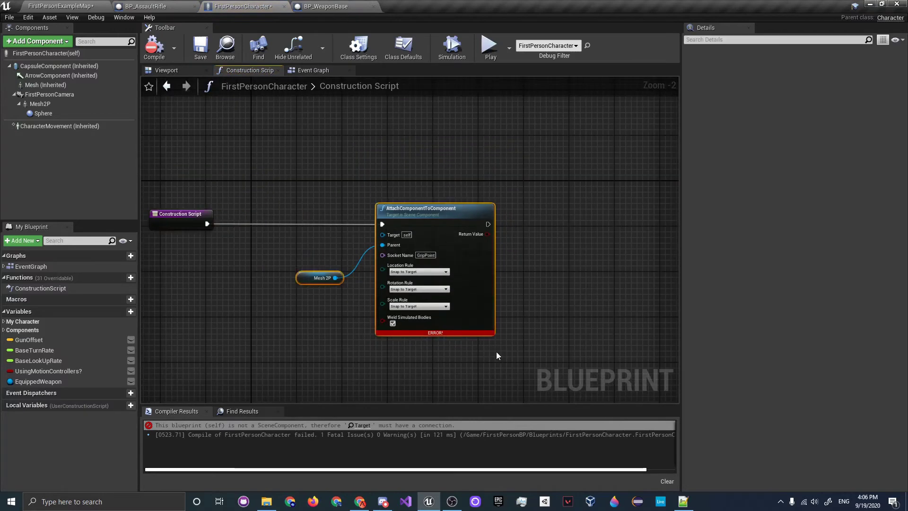
pyautogui.press('Delete')
pyautogui.click(154, 46)
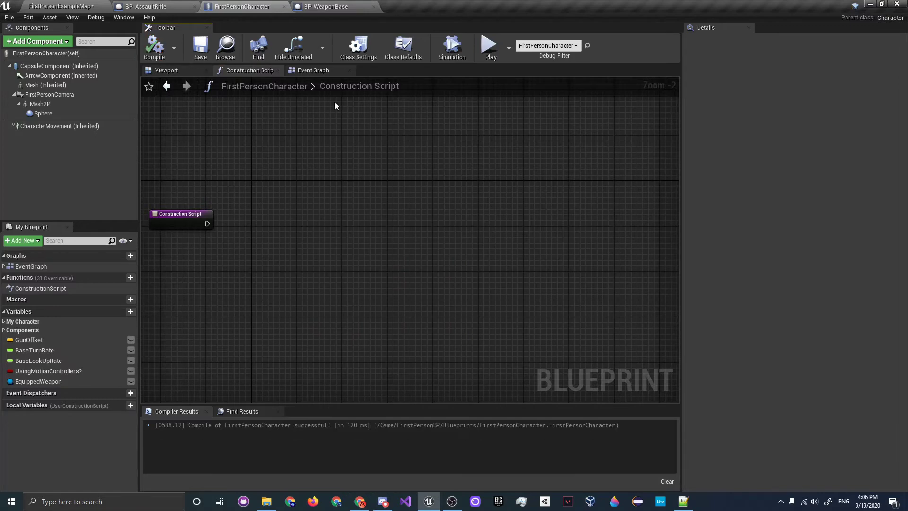
# Step: Open the skeleton of the SK_Mannequin_Arms mesh used by the Mesh2P component
pyautogui.click(316, 71)
pyautogui.moveTo(152, 250); pyautogui.dragTo(297, 256, button='right')
pyautogui.click(40, 104)
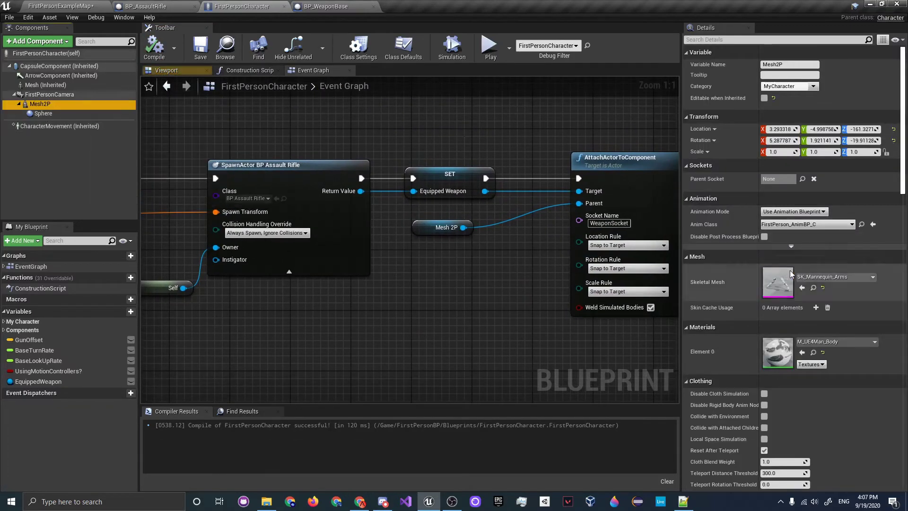
pyautogui.doubleClick(778, 284)
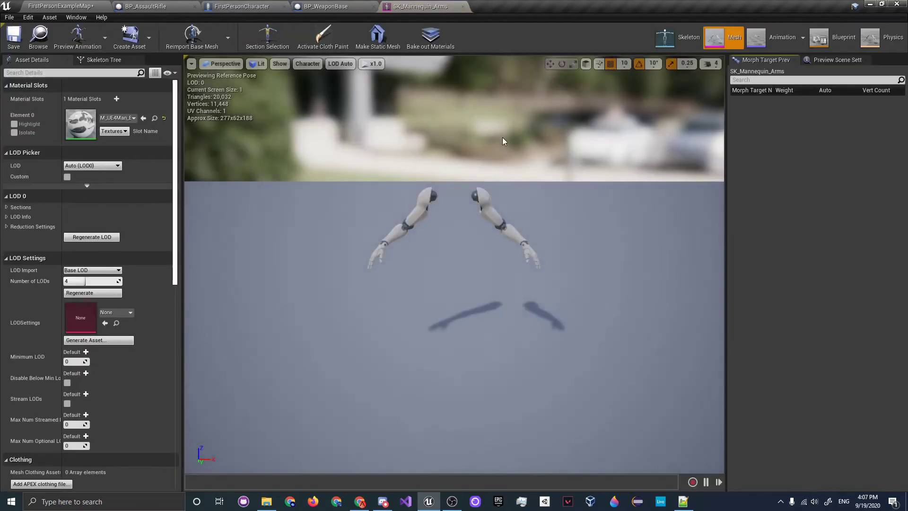
pyautogui.click(683, 36)
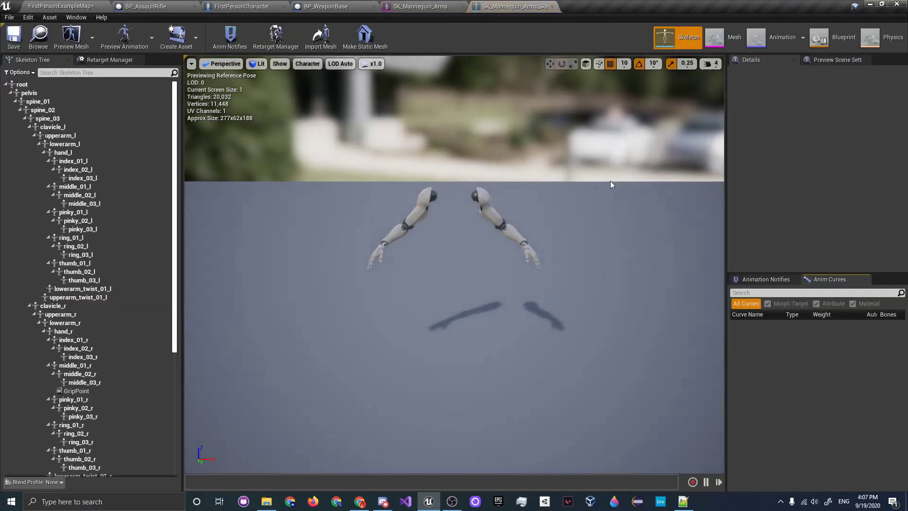
# Step: Add a socket to the hand_r bone and rename it WeaponSocket
pyautogui.moveTo(379, 255); pyautogui.dragTo(374, 255, button='right')
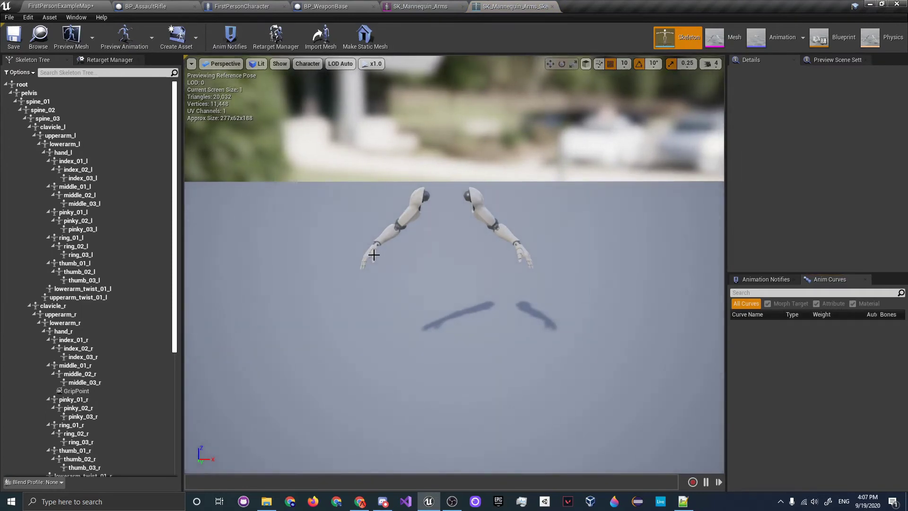
pyautogui.click(374, 255)
pyautogui.scroll(-2, 61, 289)
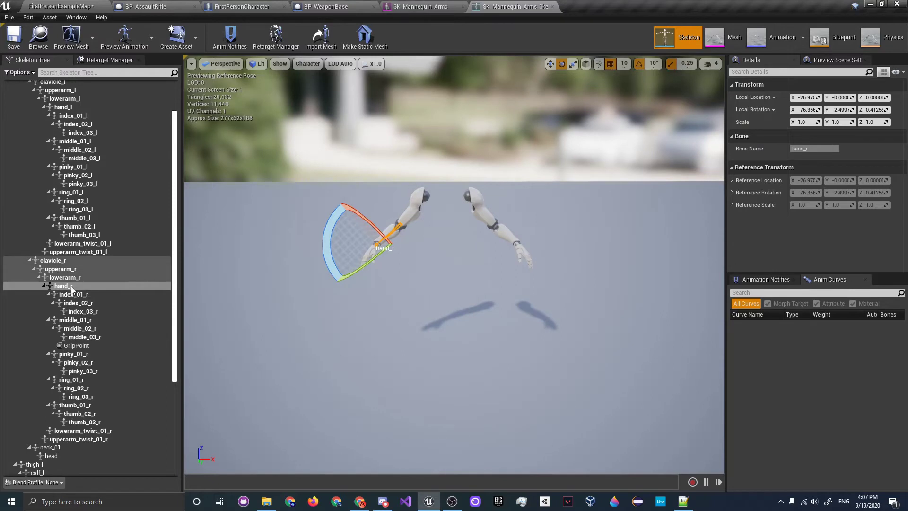
pyautogui.rightClick(71, 287)
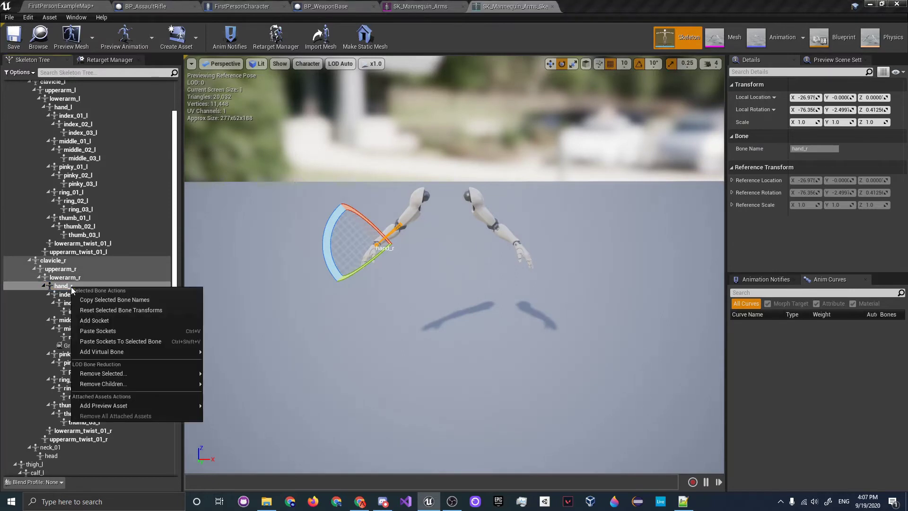
pyautogui.click(121, 321)
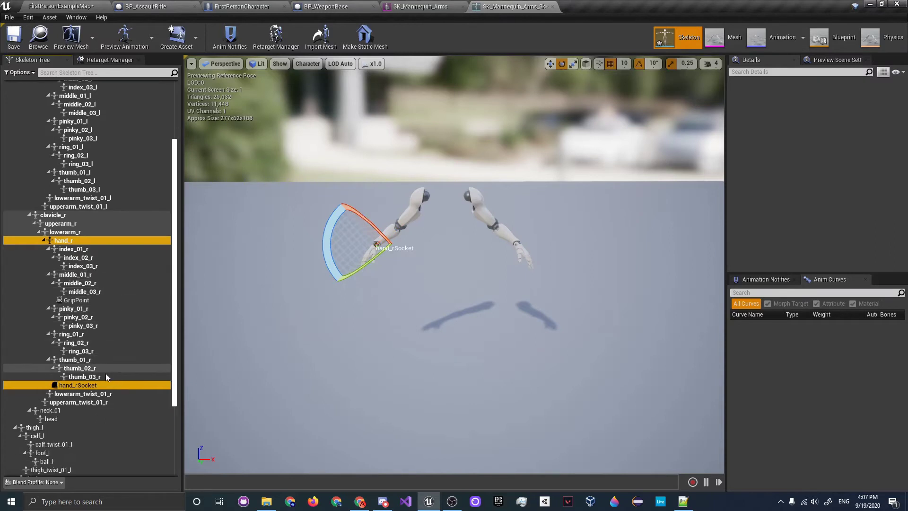
pyautogui.click(78, 385)
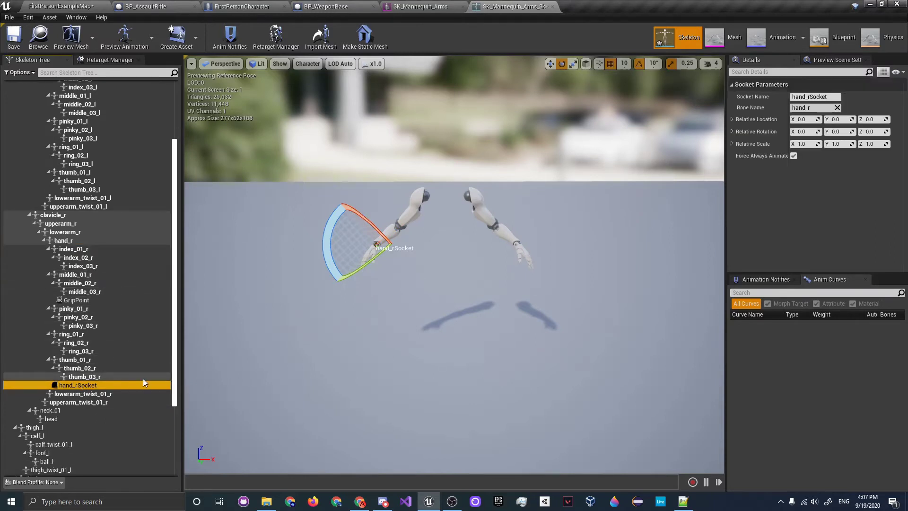
pyautogui.press('F2')
pyautogui.write('WeaponSo')
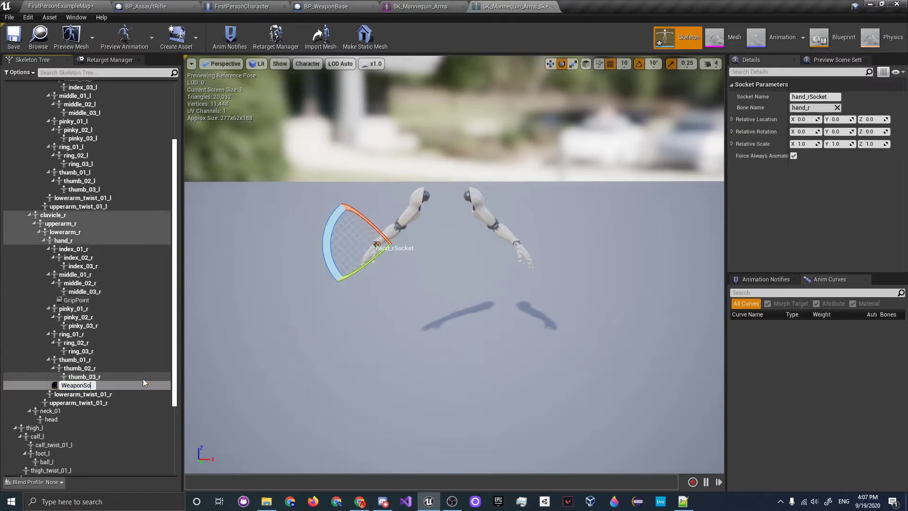